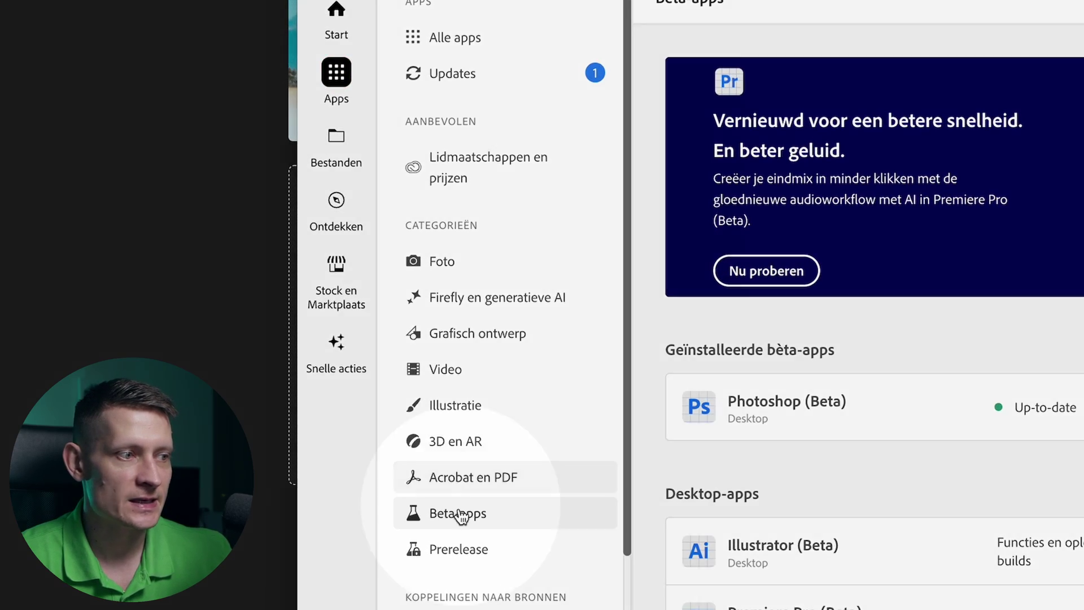
# Step: Find Photoshop (Beta) among the installed beta apps in Creative Cloud and open it
pyautogui.scroll(-3, 704, 425)
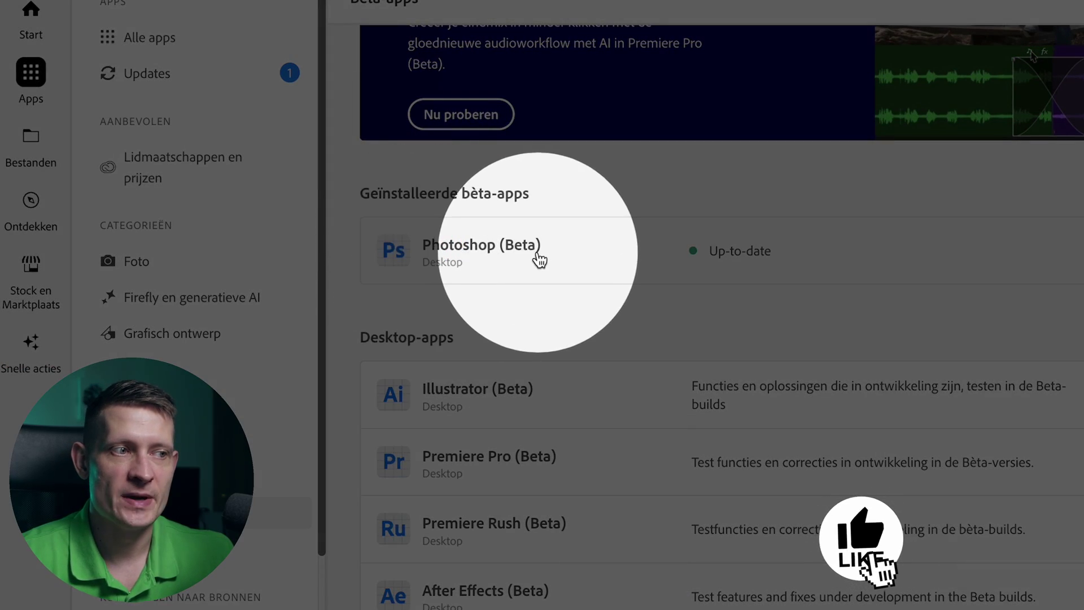
pyautogui.moveTo(539, 260)
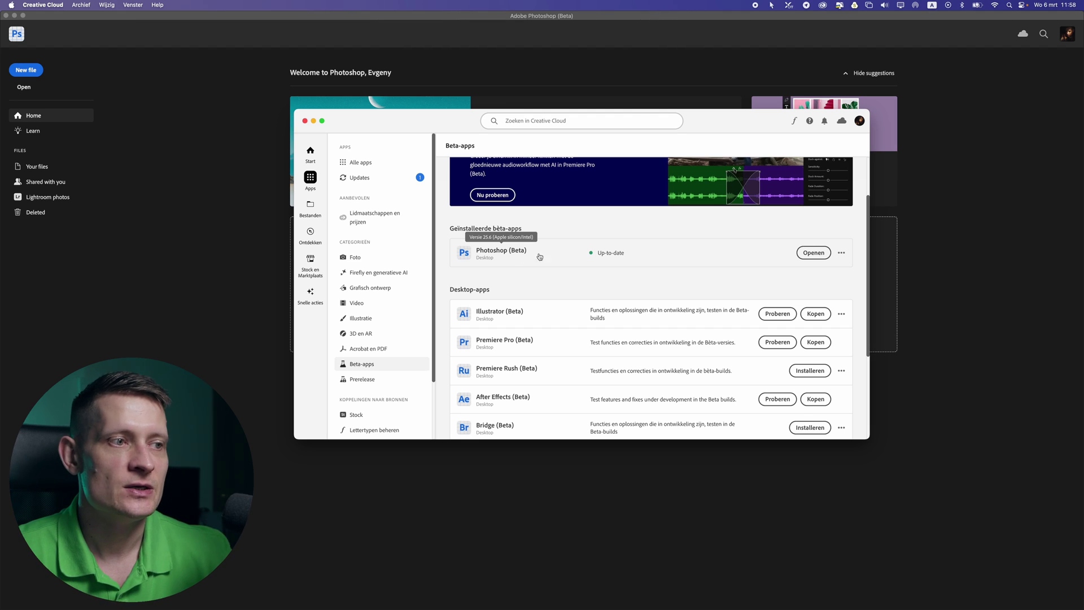
pyautogui.click(811, 253)
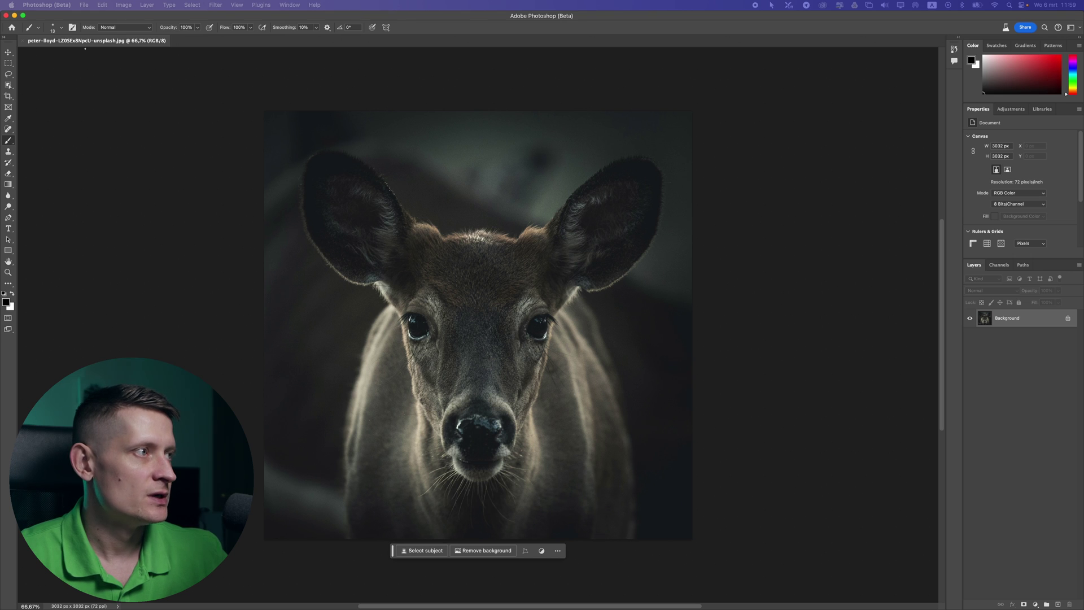
# Step: Activate the Adjustment Brush Tool with the Brightness/Contrast adjustment in add mode
pyautogui.click(8, 142)
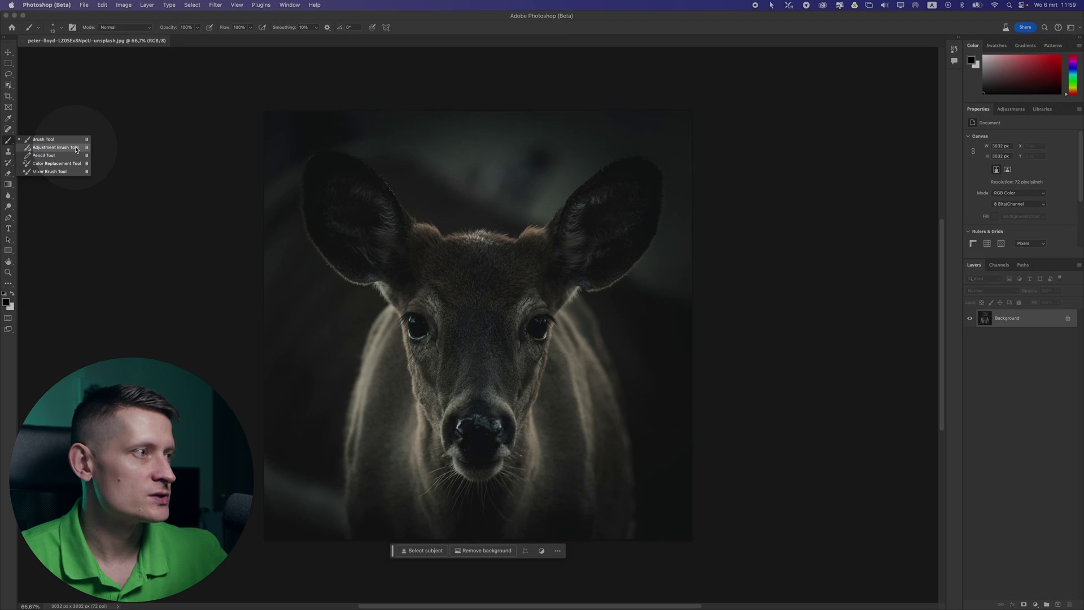
pyautogui.click(47, 148)
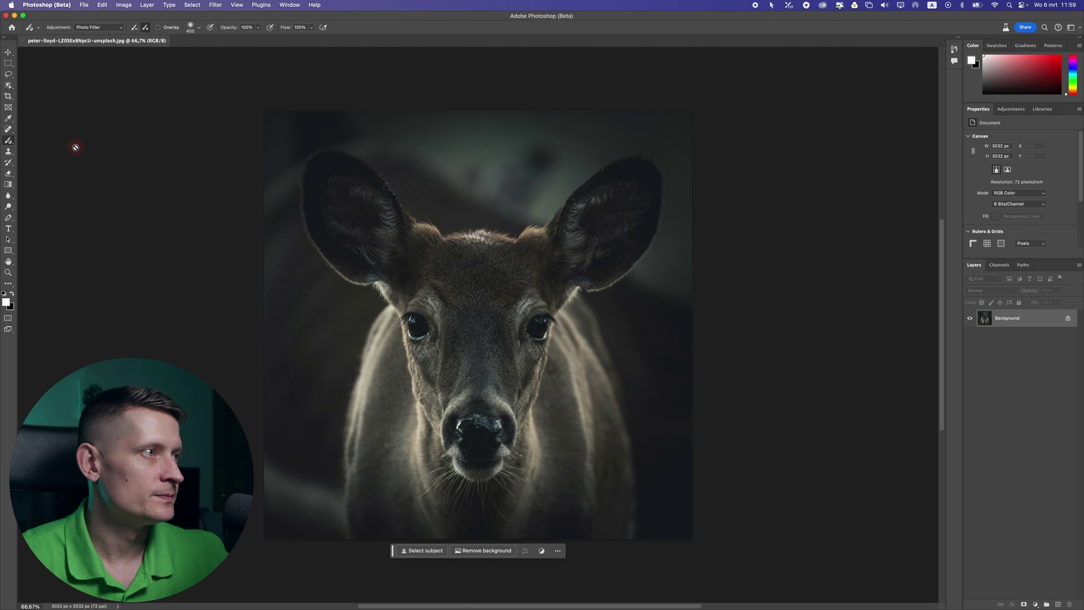
pyautogui.click(118, 31)
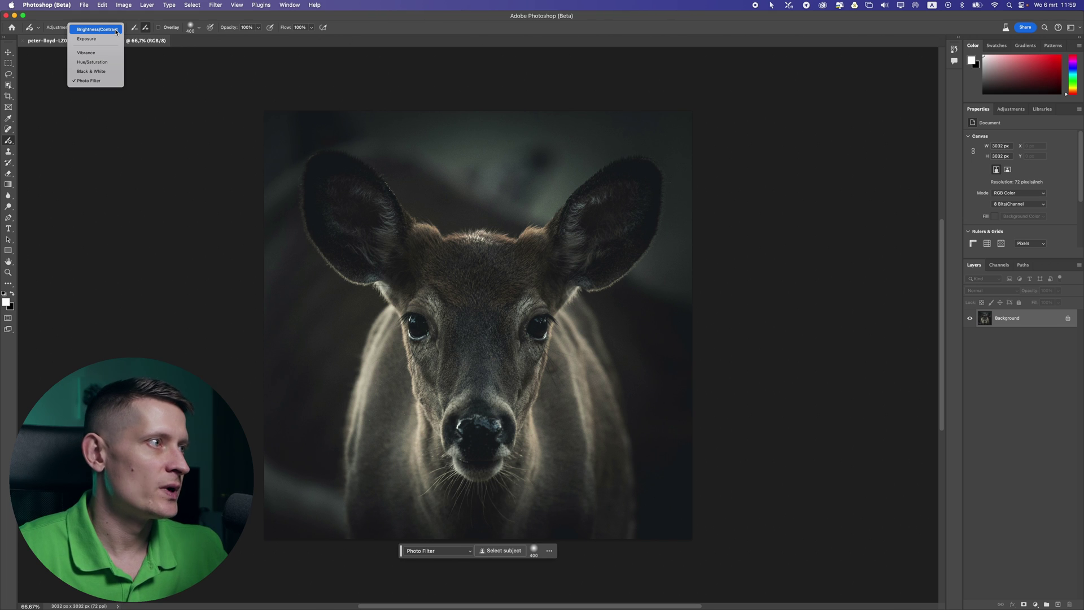
pyautogui.click(116, 31)
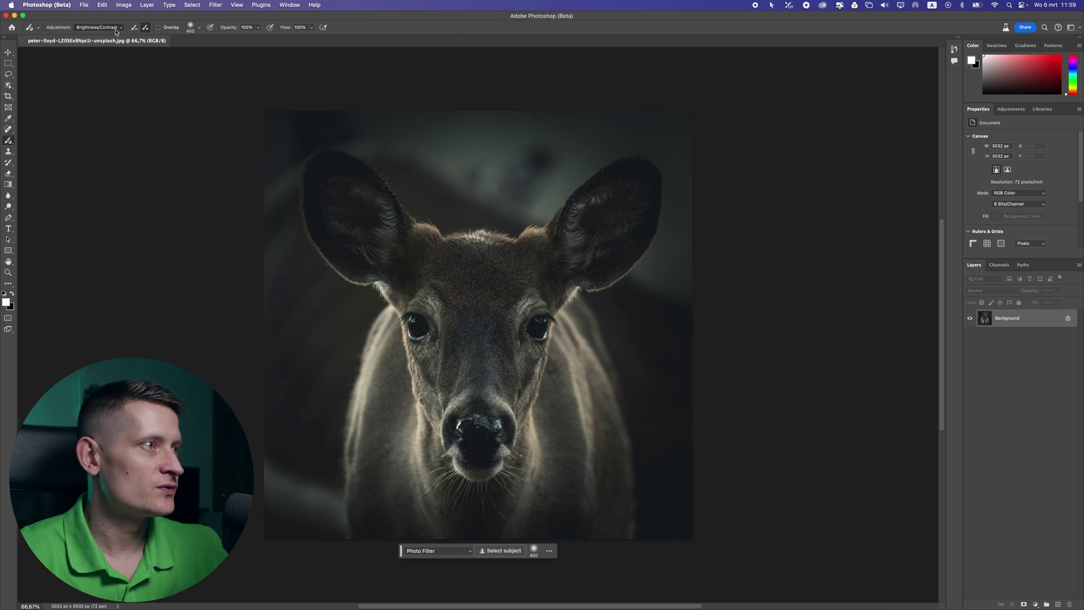
pyautogui.click(145, 27)
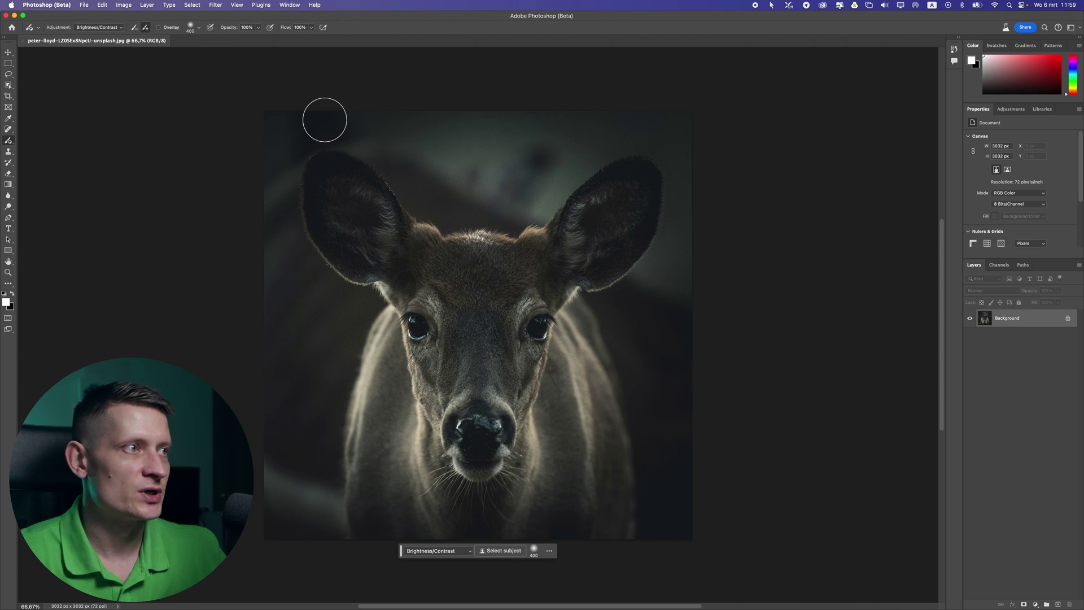
# Step: Add a new empty layer above the background, swap the foreground and background colors, and reduce the brush size to 70 px
pyautogui.click(1058, 604)
pyautogui.press('x')
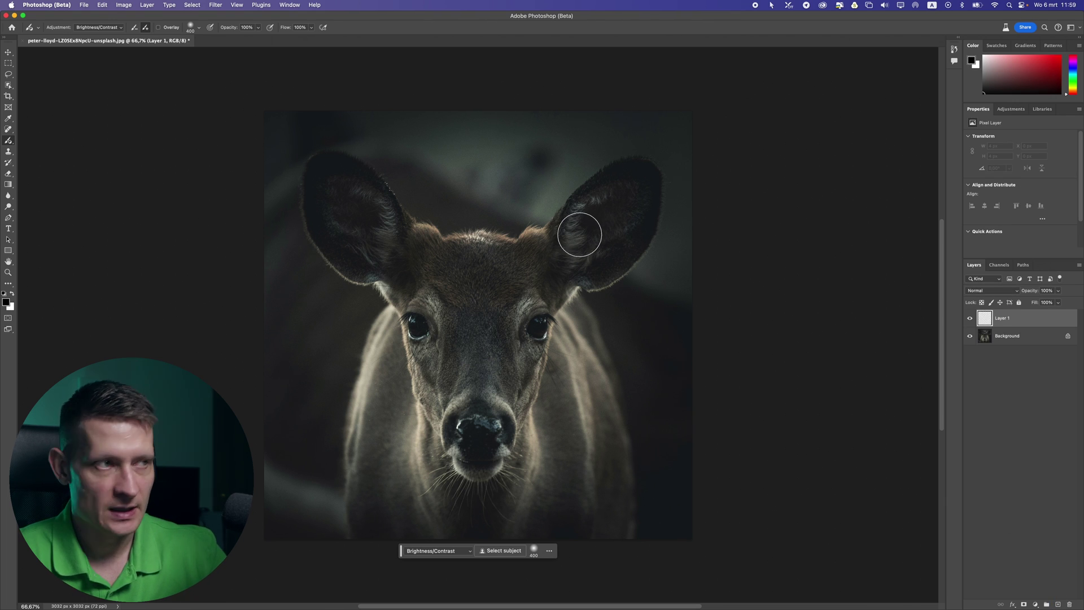
pyautogui.press('[')
pyautogui.press('[')
pyautogui.press('[')
pyautogui.press('[')
pyautogui.press('[')
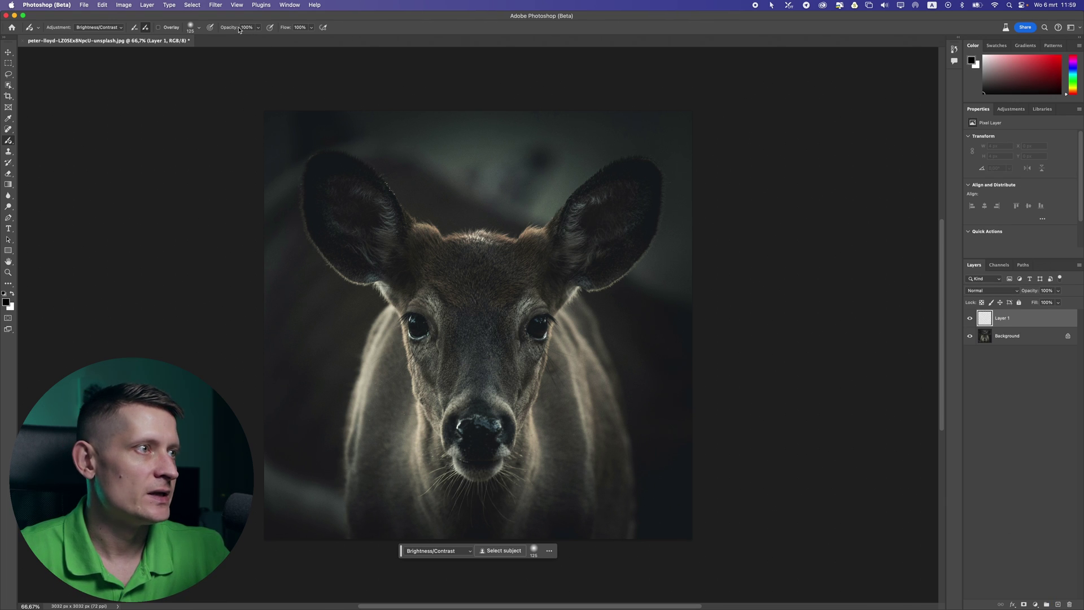
pyautogui.press('[')
pyautogui.press('[')
pyautogui.press('[')
pyautogui.press('[')
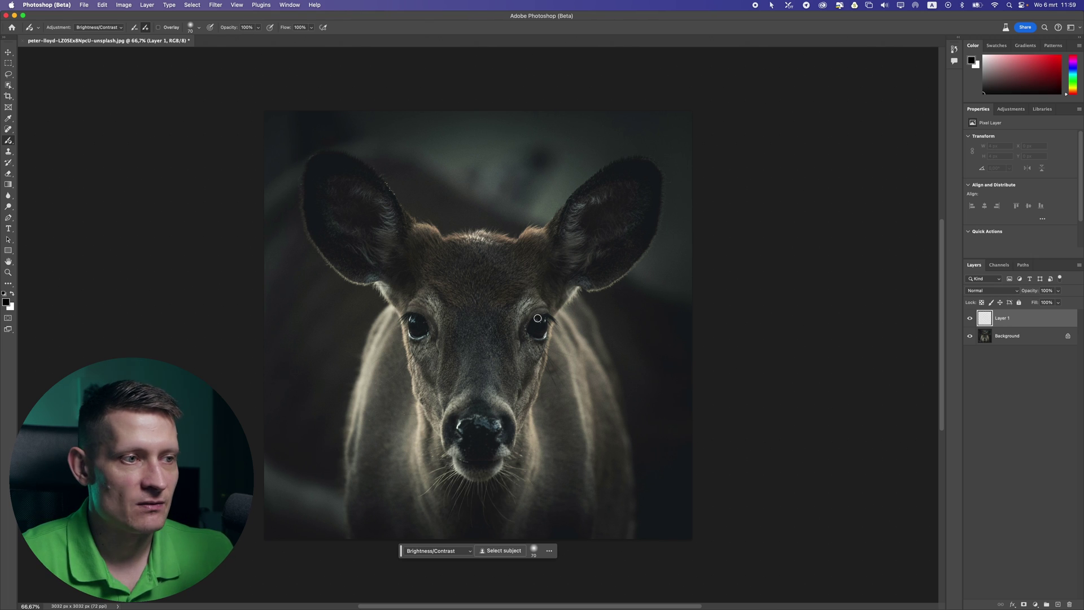
# Step: Brush the Brightness/Contrast adjustment at 100% opacity along the lit edge below the deer's right-hand ear and toggle its visibility to compare
pyautogui.scroll(5, 535, 352)
pyautogui.press('space')
pyautogui.moveTo(553, 317); pyautogui.dragTo(581, 300)
pyautogui.click(652, 237)
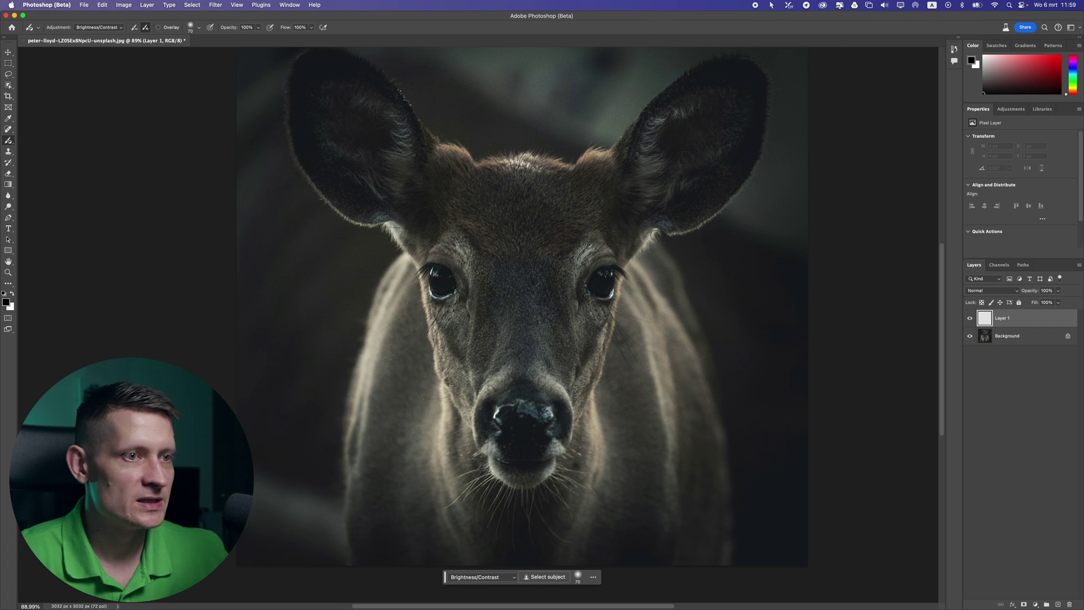
pyautogui.moveTo(655, 232); pyautogui.dragTo(621, 269)
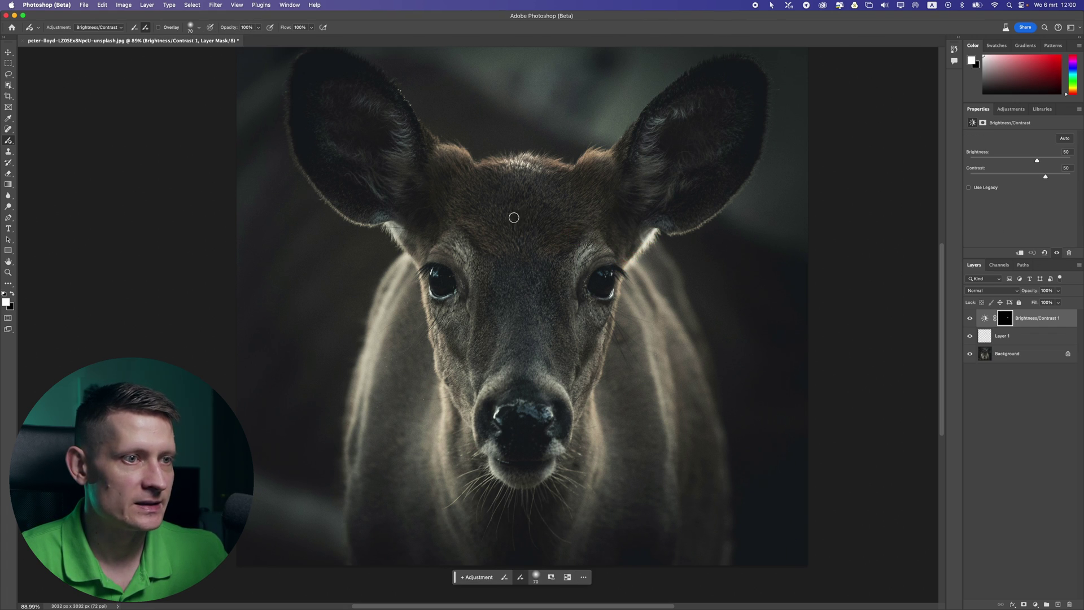
pyautogui.click(970, 318)
pyautogui.click(971, 318)
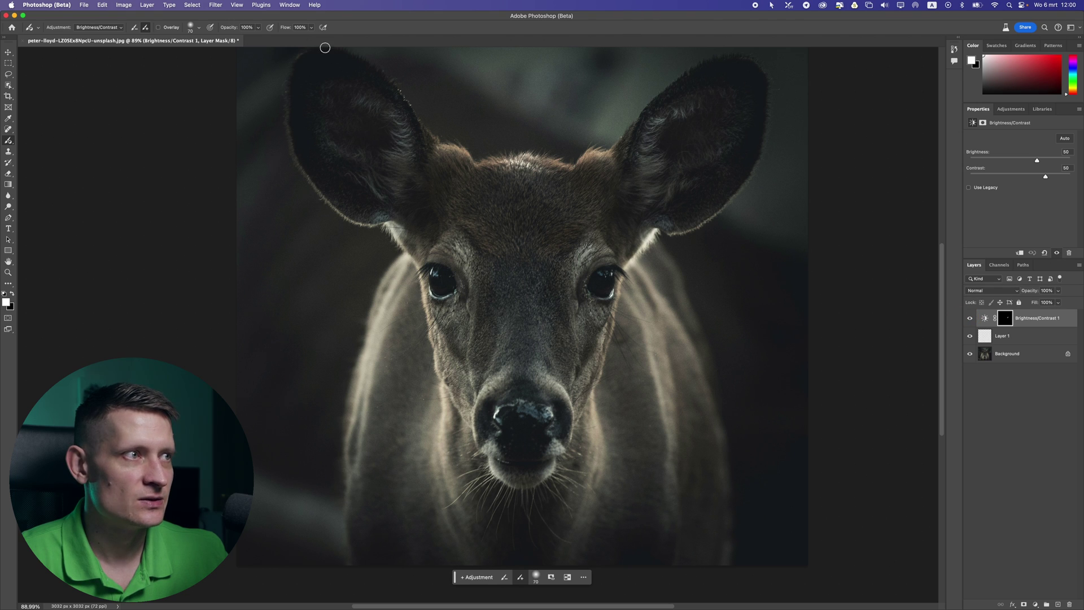
# Step: Lower the brush opacity to 46%, and undo the brushed adjustment and the new empty layer
pyautogui.click(258, 28)
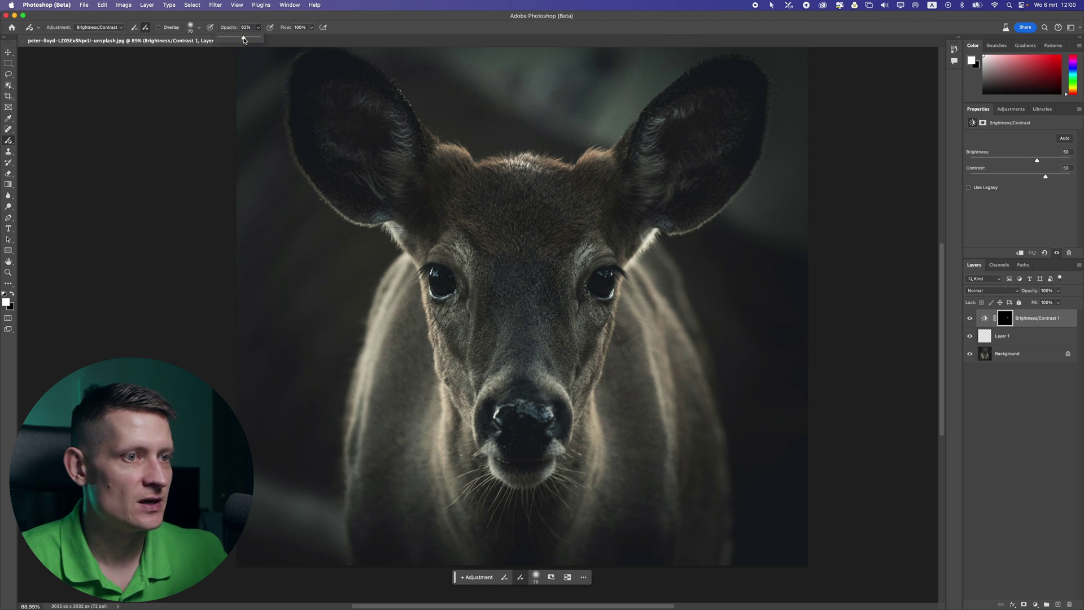
pyautogui.press('super+z')
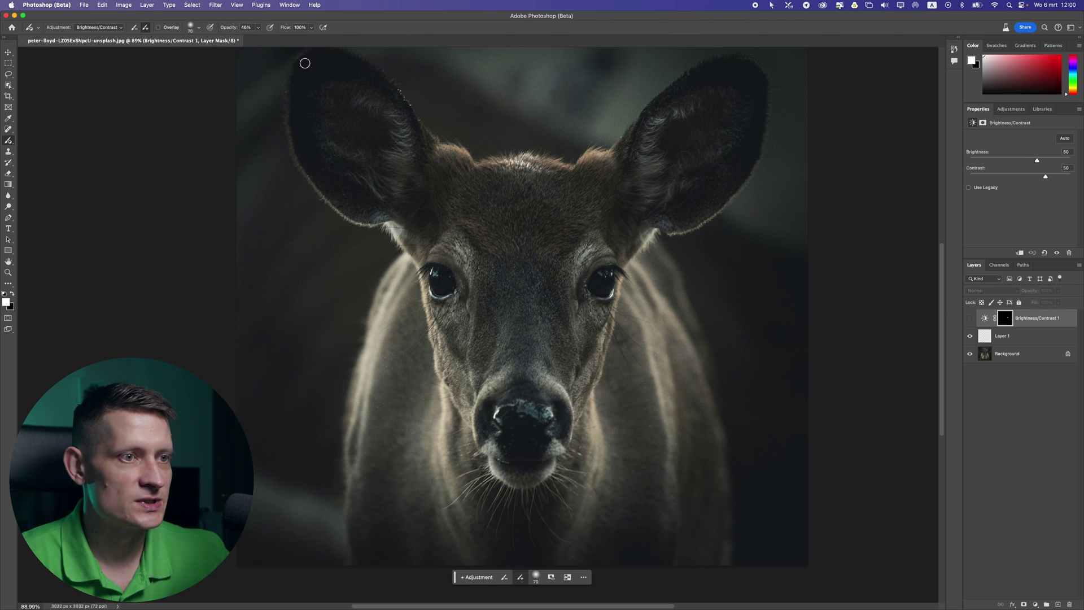
pyautogui.press('super+z')
pyautogui.press('super+z')
pyautogui.press('super+z')
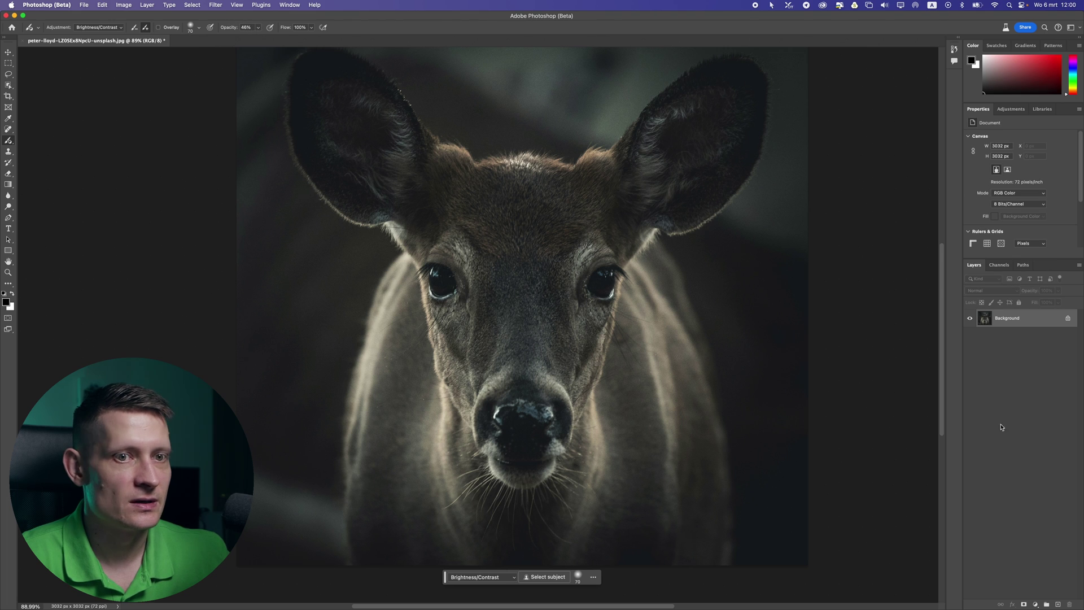
# Step: Add a new empty layer above the background and set the adjustment brush opacity to 30%
pyautogui.click(1058, 604)
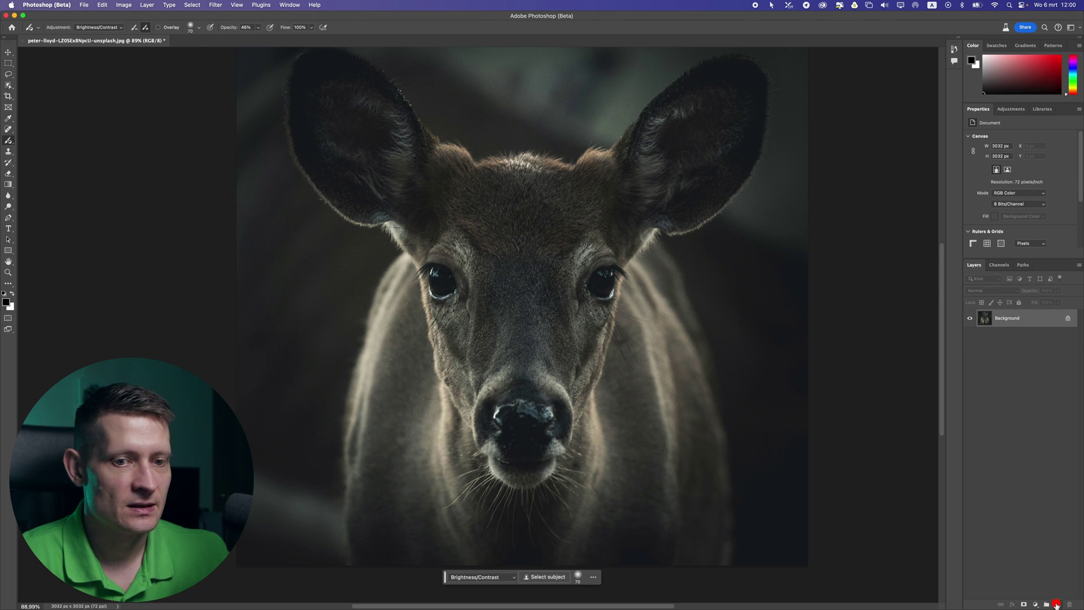
pyautogui.click(258, 27)
pyautogui.moveTo(258, 38); pyautogui.dragTo(256, 38)
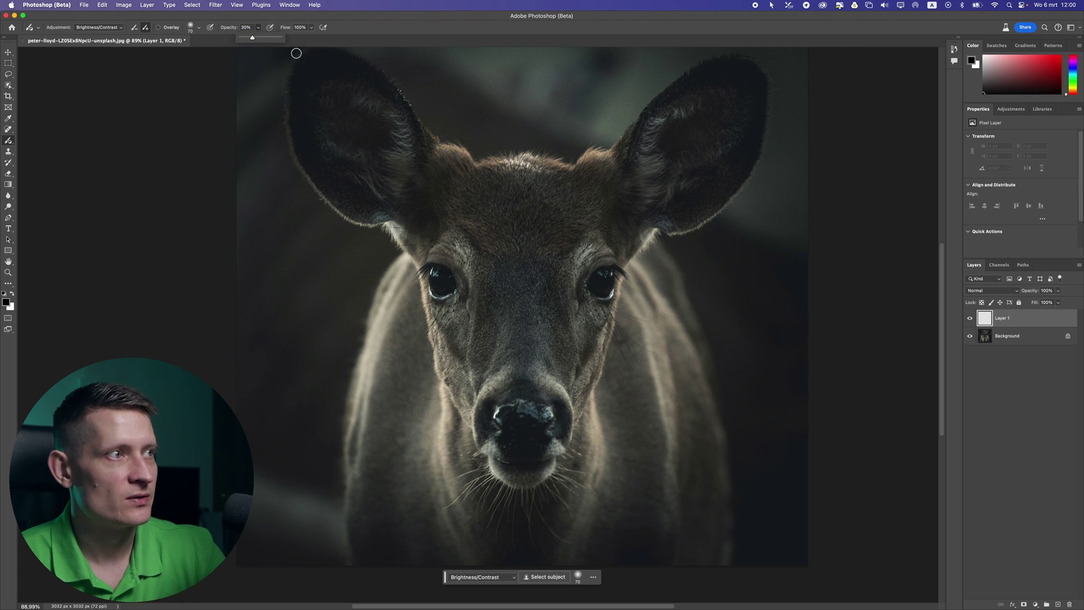
# Step: Brush the Brightness/Contrast adjustment from below the right-hand ear down the cheek's lit edge and toggle its visibility to compare
pyautogui.moveTo(654, 231)
pyautogui.mouseDown()
pyautogui.moveTo(625, 265)
pyautogui.moveTo(594, 385)
pyautogui.moveTo(614, 317)
pyautogui.mouseUp()
pyautogui.click(970, 319)
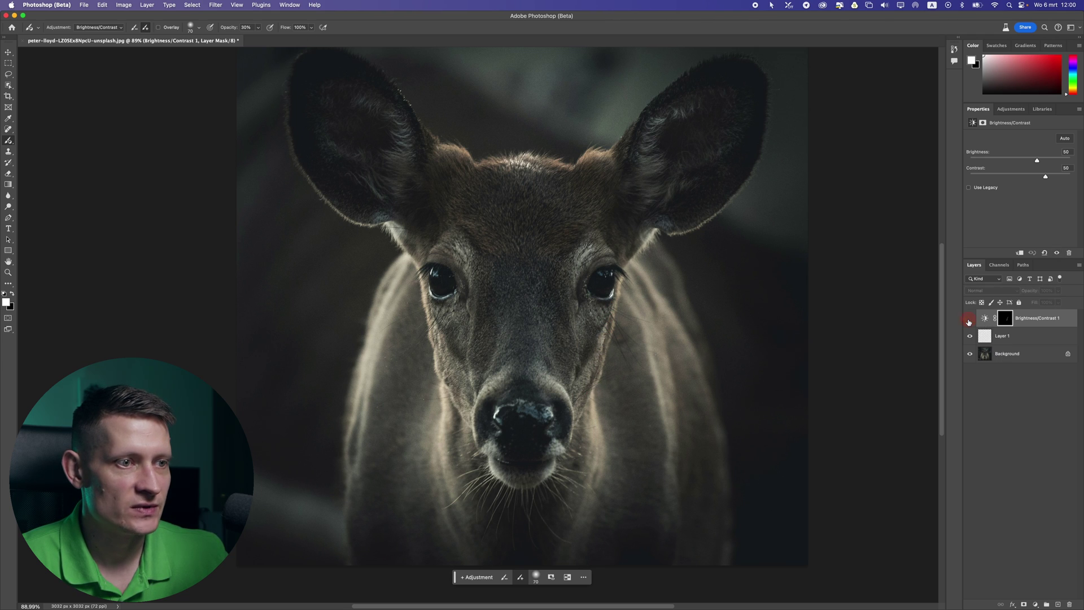
pyautogui.click(970, 320)
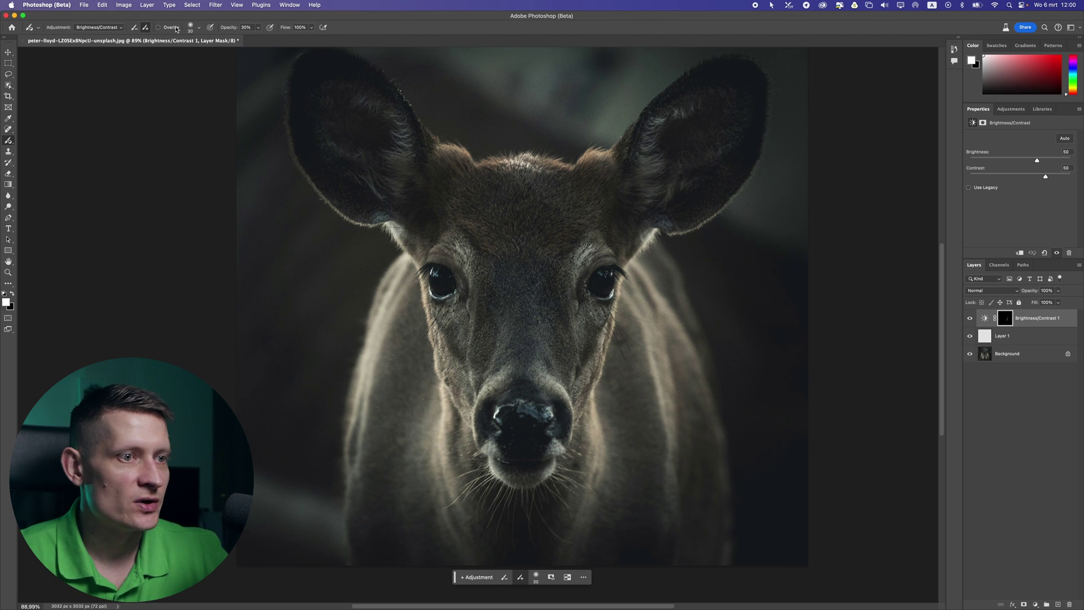
# Step: Turn on the mask overlay, brush along the right-hand upper edge of the deer's nose, and turn the overlay off
pyautogui.click(159, 27)
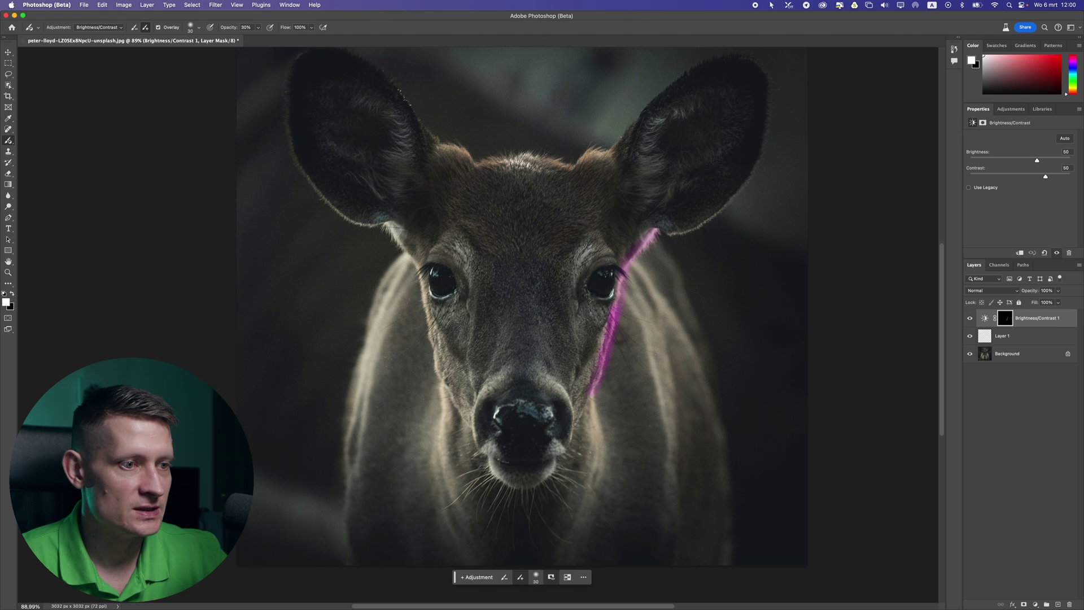
pyautogui.moveTo(567, 397); pyautogui.dragTo(539, 368)
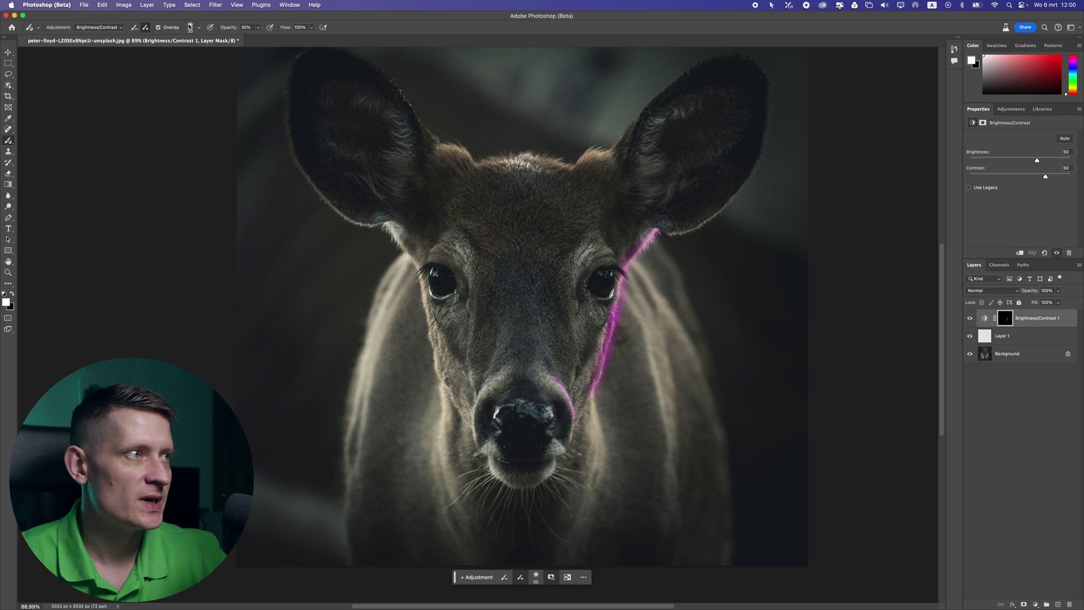
pyautogui.click(167, 29)
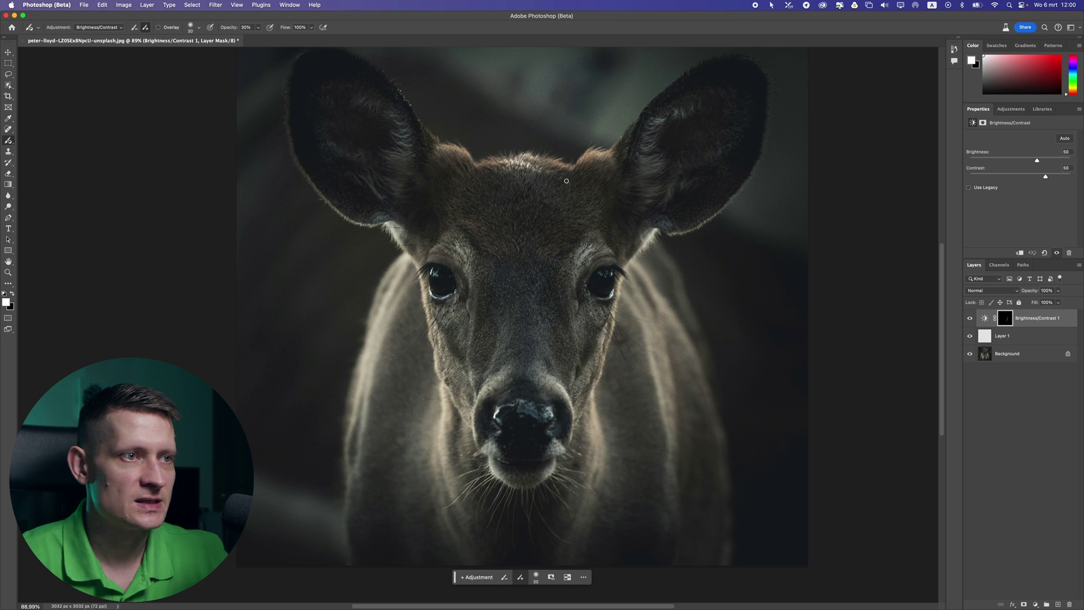
# Step: Brush the adjustment along the top of the deer's head, the left-hand cheek's lit edge and around the left-hand eye
pyautogui.moveTo(611, 153)
pyautogui.mouseDown()
pyautogui.moveTo(571, 167)
pyautogui.moveTo(604, 159)
pyautogui.moveTo(513, 161)
pyautogui.moveTo(538, 169)
pyautogui.moveTo(471, 165)
pyautogui.moveTo(443, 146)
pyautogui.moveTo(463, 149)
pyautogui.moveTo(471, 156)
pyautogui.moveTo(439, 148)
pyautogui.mouseUp()
pyautogui.moveTo(395, 227)
pyautogui.mouseDown()
pyautogui.moveTo(423, 263)
pyautogui.moveTo(425, 320)
pyautogui.moveTo(424, 308)
pyautogui.moveTo(459, 400)
pyautogui.mouseUp()
pyautogui.moveTo(430, 287); pyautogui.dragTo(452, 294)
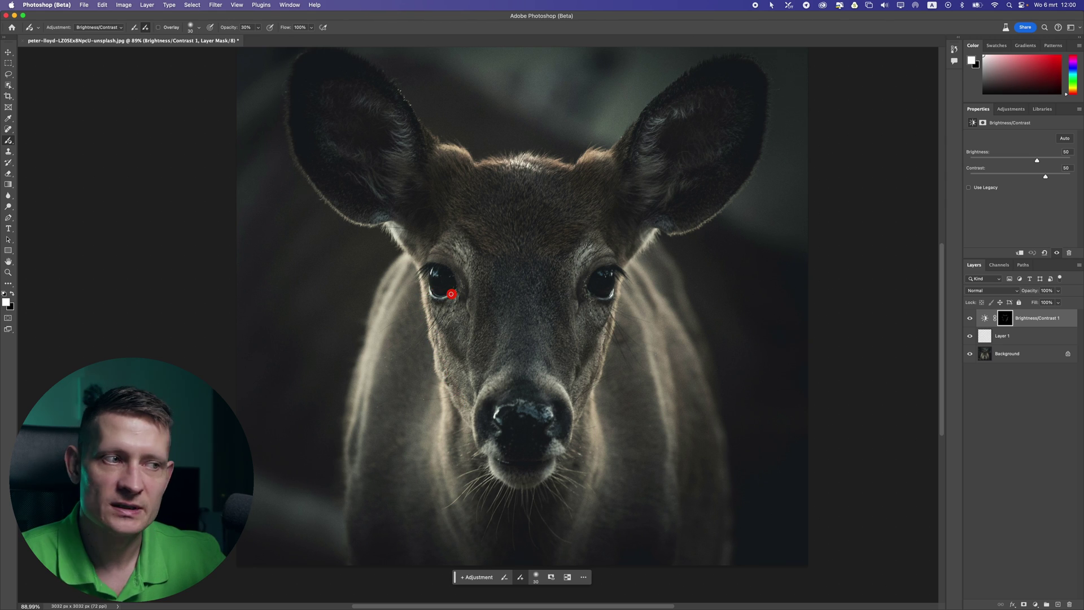
# Step: Subtract the adjustment along the right-hand cheek's outer edge with a 45 px brush, and return the brush to add mode
pyautogui.click(135, 27)
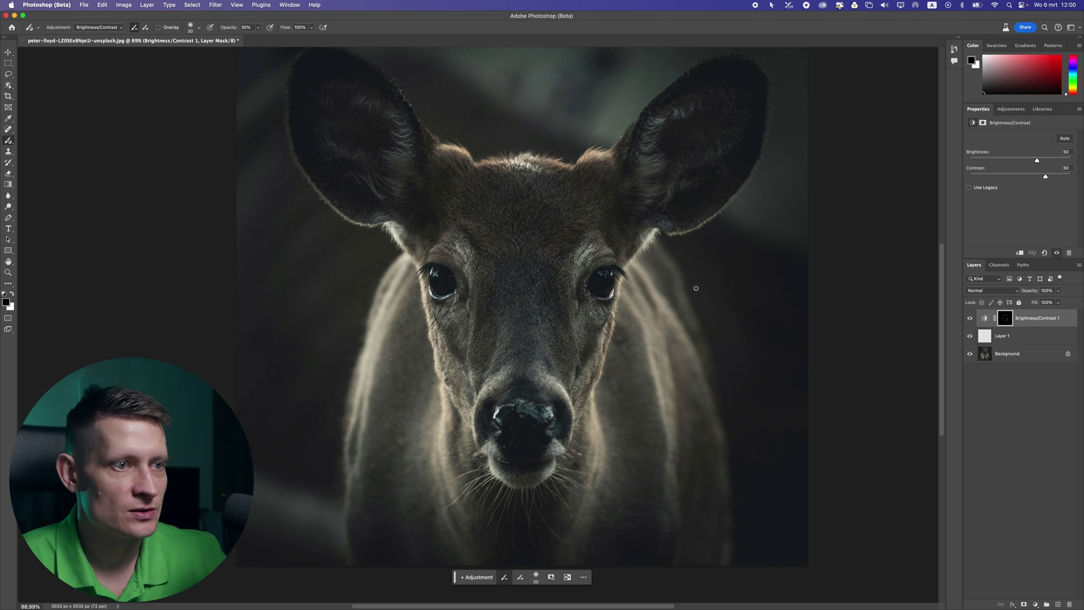
pyautogui.moveTo(614, 336)
pyautogui.mouseDown()
pyautogui.moveTo(617, 286)
pyautogui.moveTo(646, 257)
pyautogui.moveTo(634, 259)
pyautogui.mouseUp()
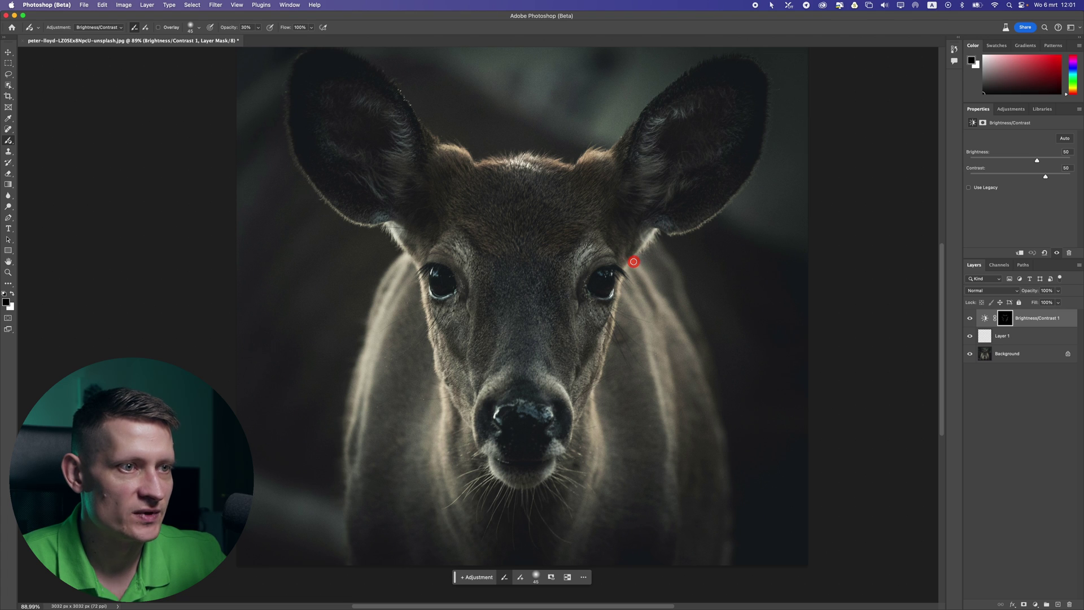
pyautogui.click(146, 27)
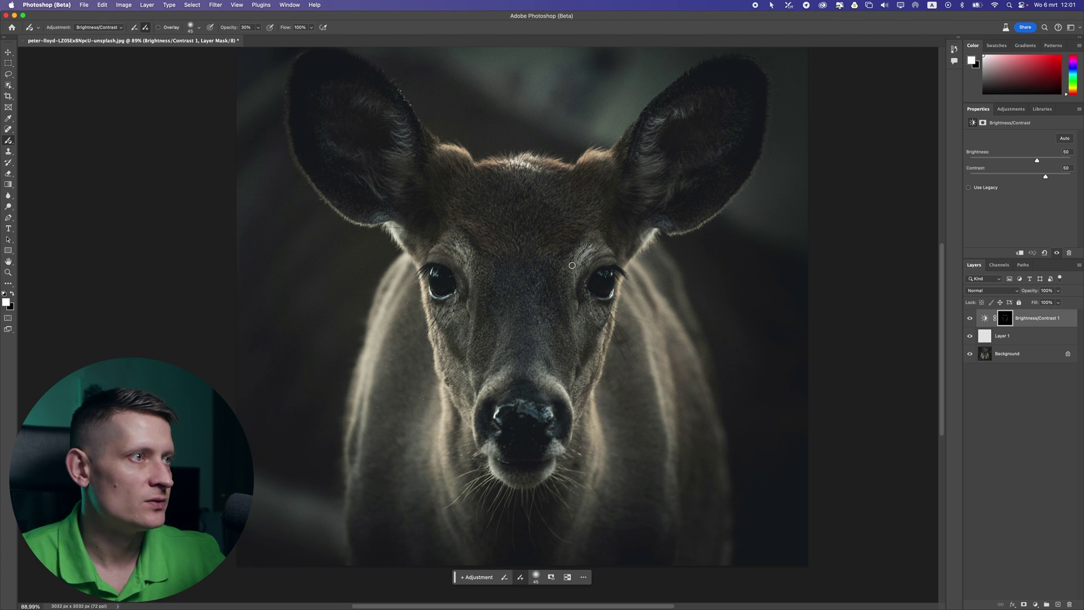
# Step: Brush the adjustment over the nose, chin and right-hand cheek, and with a 45 px brush along the right-hand ear's lower edge
pyautogui.moveTo(574, 415)
pyautogui.mouseDown()
pyautogui.moveTo(556, 386)
pyautogui.moveTo(573, 424)
pyautogui.moveTo(529, 403)
pyautogui.moveTo(493, 421)
pyautogui.mouseUp()
pyautogui.press(']')
pyautogui.moveTo(549, 469)
pyautogui.mouseDown()
pyautogui.moveTo(519, 483)
pyautogui.moveTo(547, 466)
pyautogui.moveTo(493, 462)
pyautogui.moveTo(515, 481)
pyautogui.moveTo(561, 460)
pyautogui.moveTo(556, 441)
pyautogui.moveTo(550, 453)
pyautogui.moveTo(565, 415)
pyautogui.moveTo(539, 377)
pyautogui.moveTo(589, 373)
pyautogui.moveTo(602, 332)
pyautogui.mouseUp()
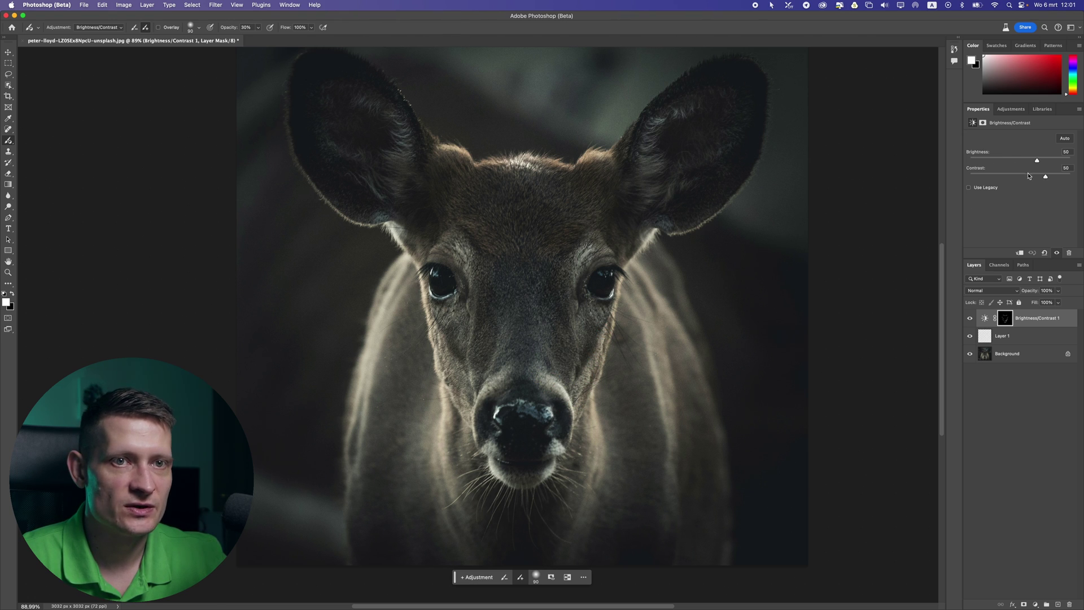
pyautogui.press('[')
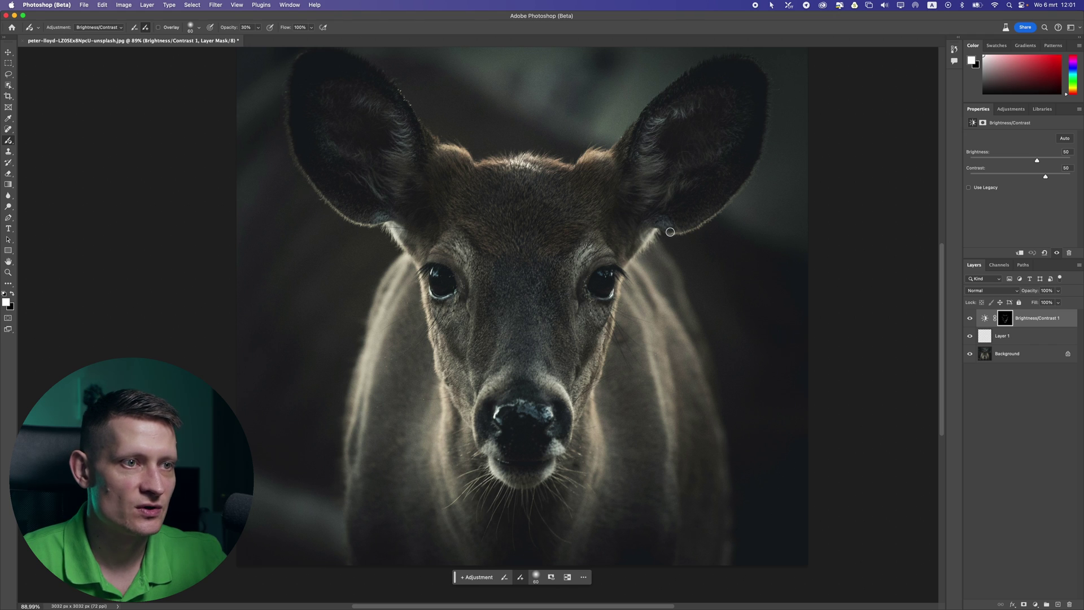
pyautogui.moveTo(714, 217); pyautogui.dragTo(744, 188)
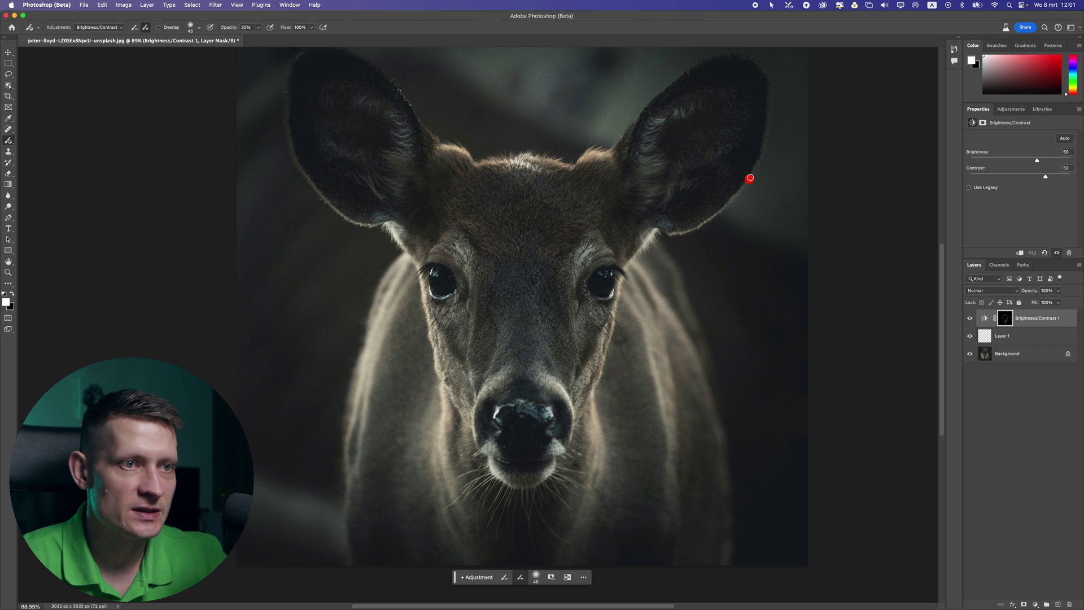
# Step: Brush the adjustment with a 100 px brush along the lit fur lines on both sides of the deer's body
pyautogui.press(']')
pyautogui.press(']')
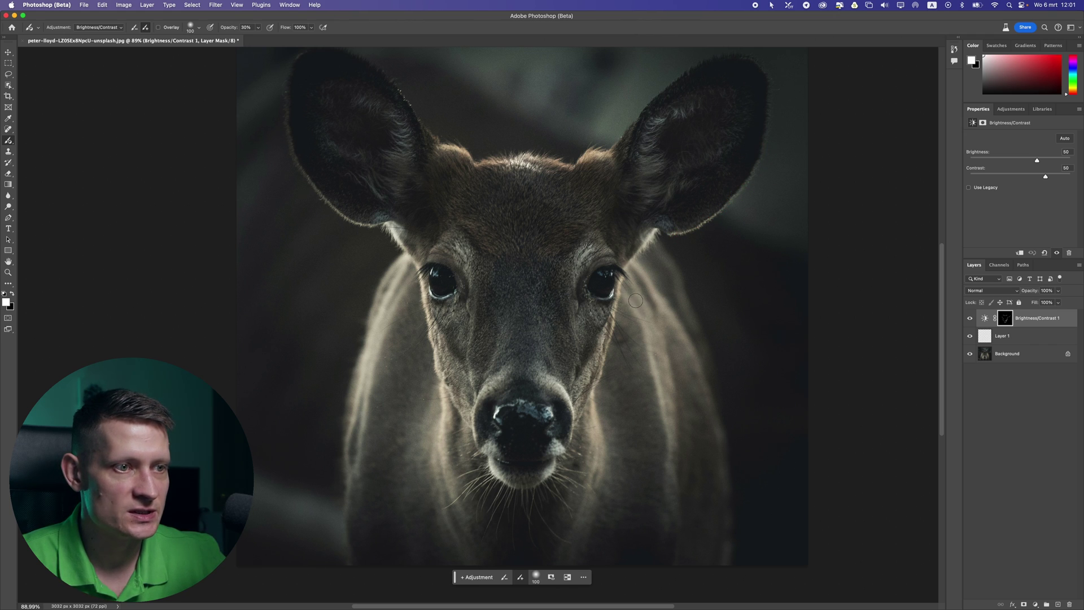
pyautogui.moveTo(644, 297)
pyautogui.mouseDown()
pyautogui.moveTo(668, 429)
pyautogui.moveTo(668, 505)
pyautogui.moveTo(671, 351)
pyautogui.moveTo(654, 303)
pyautogui.moveTo(680, 331)
pyautogui.moveTo(713, 409)
pyautogui.moveTo(719, 472)
pyautogui.moveTo(702, 515)
pyautogui.mouseUp()
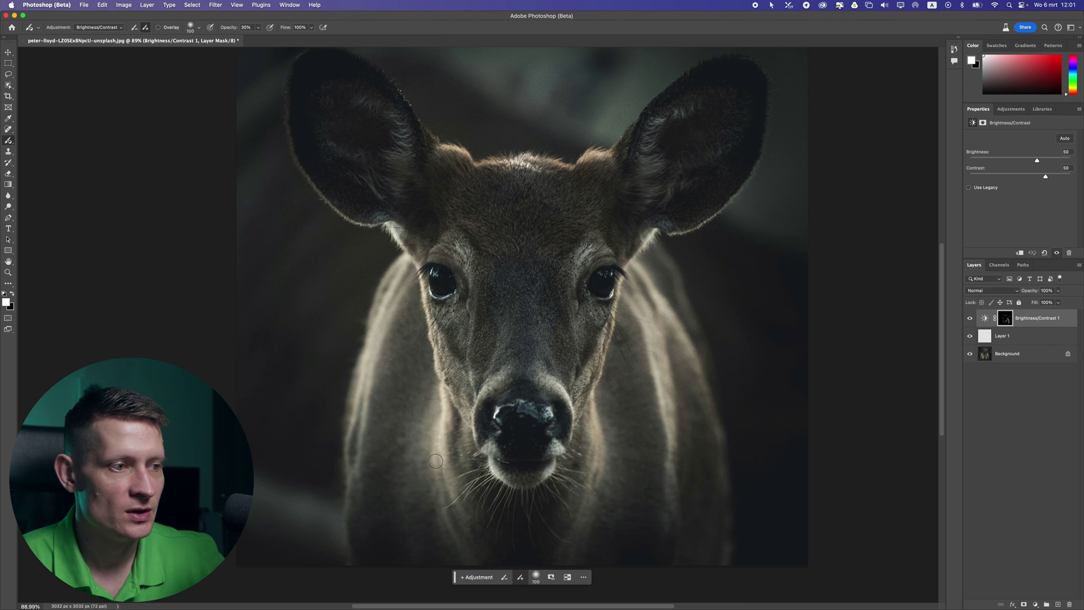
pyautogui.moveTo(435, 461)
pyautogui.mouseDown()
pyautogui.moveTo(445, 516)
pyautogui.moveTo(479, 544)
pyautogui.moveTo(438, 432)
pyautogui.mouseUp()
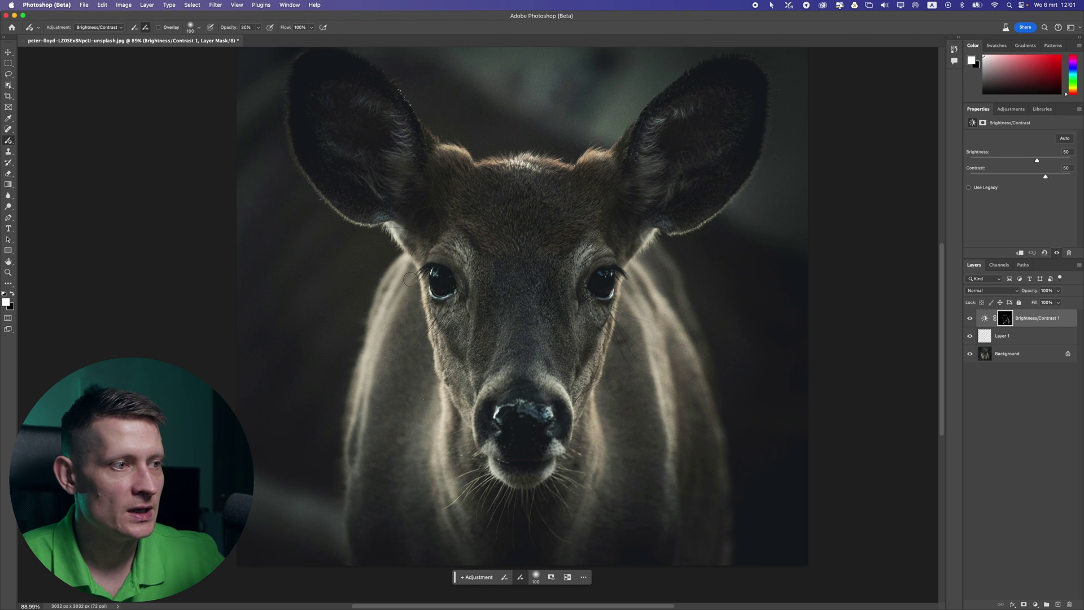
pyautogui.moveTo(411, 278)
pyautogui.mouseDown()
pyautogui.moveTo(371, 378)
pyautogui.moveTo(377, 304)
pyautogui.moveTo(339, 457)
pyautogui.moveTo(377, 364)
pyautogui.mouseUp()
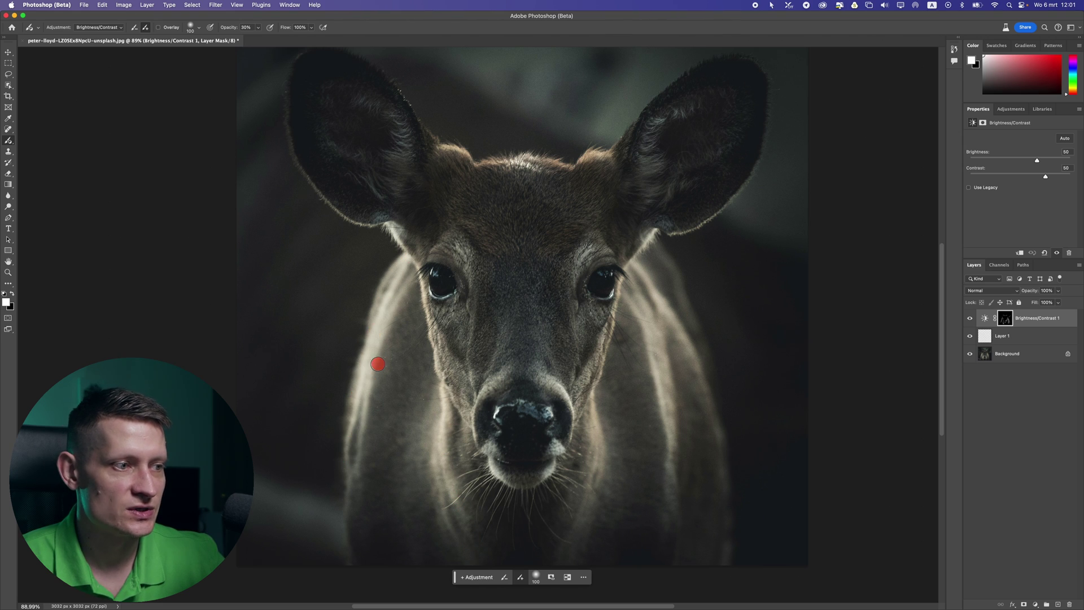
# Step: Brush the adjustment over the left-hand eye's highlights and lower rim with a 45 px brush
pyautogui.press('[')
pyautogui.press('[')
pyautogui.press('[')
pyautogui.press('[')
pyautogui.press('[')
pyautogui.press('[')
pyautogui.moveTo(435, 273); pyautogui.dragTo(433, 271)
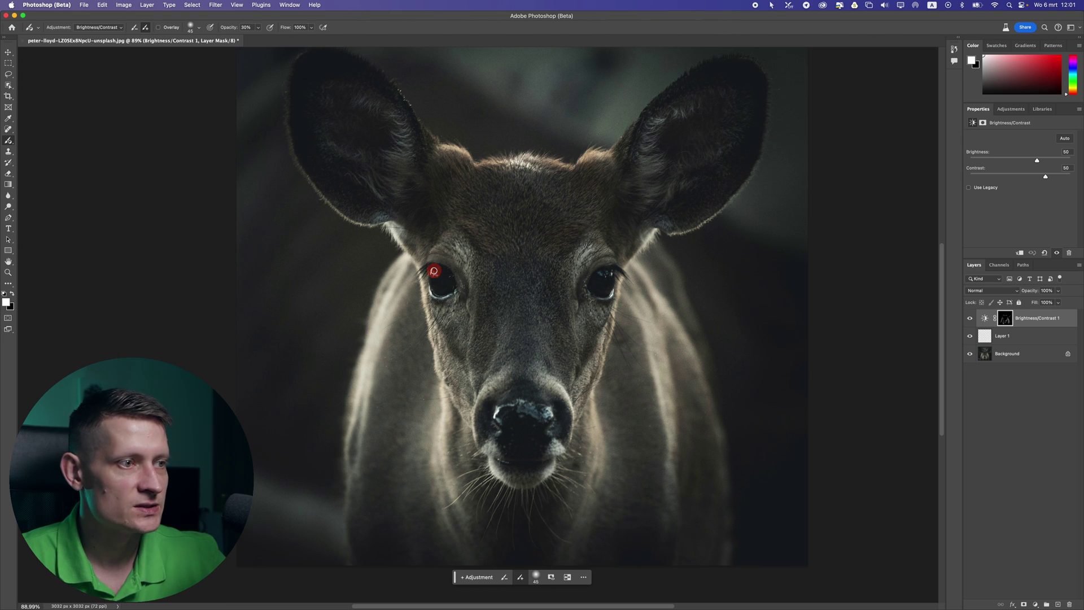
pyautogui.scroll(5, 438, 277)
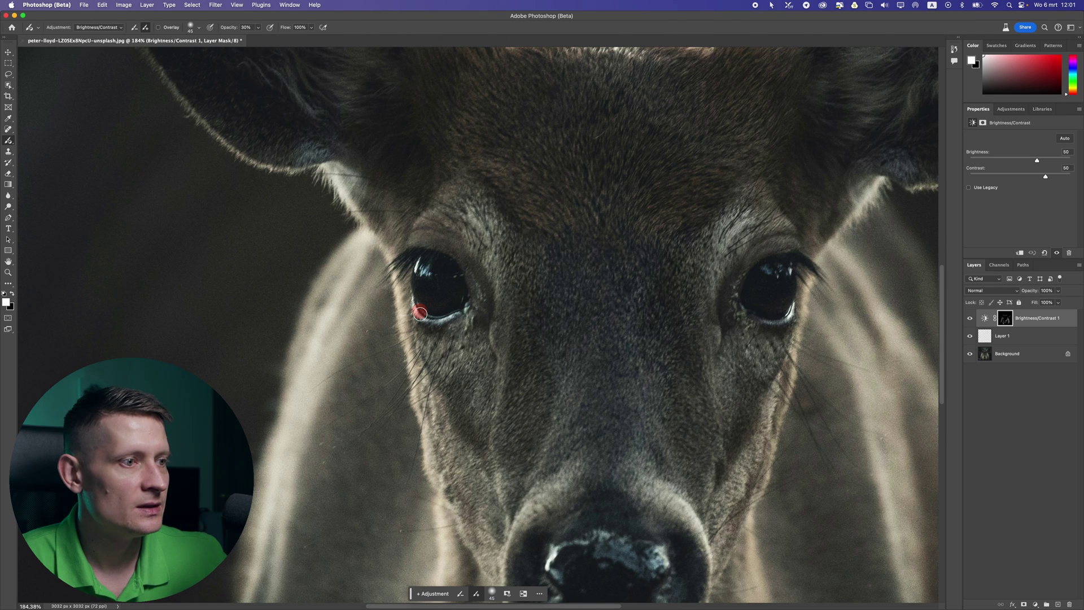
pyautogui.moveTo(420, 314); pyautogui.dragTo(450, 313)
pyautogui.moveTo(634, 251)
pyautogui.mouseDown()
pyautogui.moveTo(677, 226)
pyautogui.moveTo(618, 308)
pyautogui.moveTo(672, 217)
pyautogui.moveTo(658, 212)
pyautogui.moveTo(634, 310)
pyautogui.mouseUp()
# Step: Brush the adjustment along the lit fur rim around the top and both sides of the deer's nose
pyautogui.scroll(-7, 680, 181)
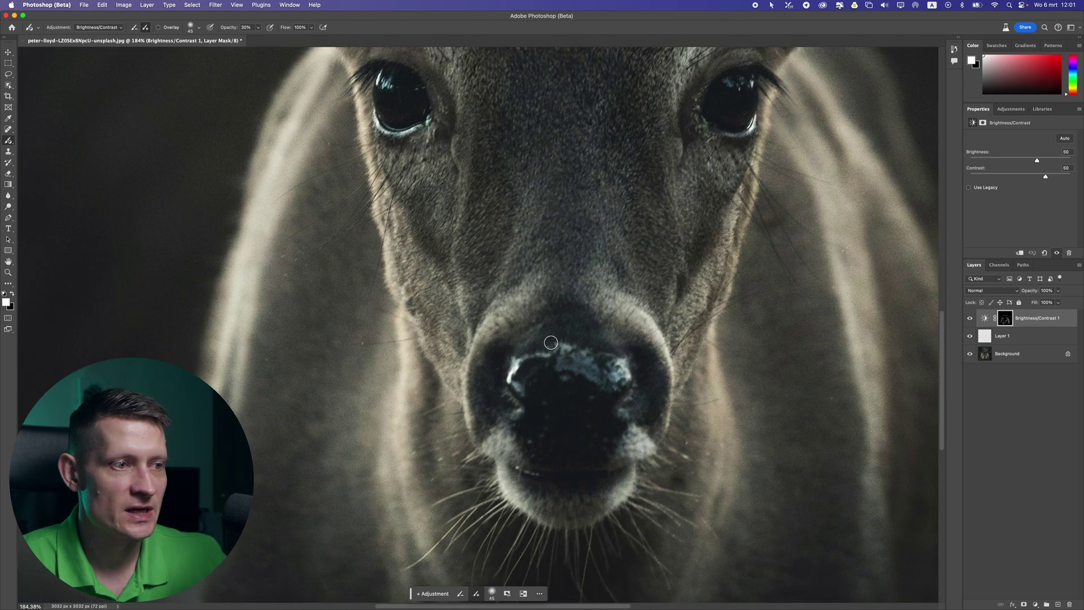
pyautogui.moveTo(545, 302); pyautogui.dragTo(460, 380)
pyautogui.moveTo(617, 295)
pyautogui.mouseDown()
pyautogui.moveTo(644, 323)
pyautogui.moveTo(664, 424)
pyautogui.moveTo(652, 446)
pyautogui.mouseUp()
pyautogui.moveTo(653, 446); pyautogui.dragTo(667, 322)
# Step: Brush the left-hand ear's lower outer edge at 35 px, and the head's top and right-hand ear base at 60 px
pyautogui.scroll(-8, 587, 365)
pyautogui.scroll(3, 508, 294)
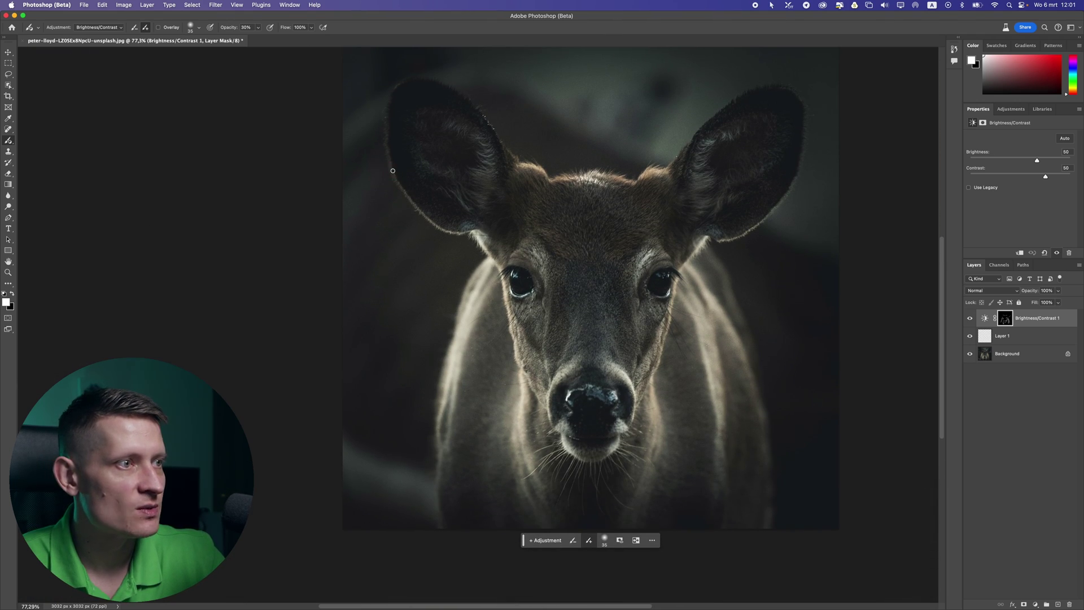
pyautogui.moveTo(399, 198)
pyautogui.mouseDown()
pyautogui.moveTo(444, 231)
pyautogui.moveTo(472, 232)
pyautogui.mouseUp()
pyautogui.press(']')
pyautogui.press(']')
pyautogui.press(']')
pyautogui.press(']')
pyautogui.moveTo(522, 164)
pyautogui.mouseDown()
pyautogui.moveTo(550, 193)
pyautogui.moveTo(606, 189)
pyautogui.mouseUp()
pyautogui.moveTo(714, 177)
pyautogui.mouseDown()
pyautogui.moveTo(705, 140)
pyautogui.moveTo(748, 122)
pyautogui.moveTo(706, 148)
pyautogui.moveTo(710, 169)
pyautogui.moveTo(694, 212)
pyautogui.moveTo(713, 184)
pyautogui.moveTo(717, 210)
pyautogui.moveTo(652, 283)
pyautogui.mouseUp()
# Step: Brush the adjustment over the highlights in both of the deer's eyes with a 60 px brush
pyautogui.moveTo(514, 277); pyautogui.dragTo(517, 277)
pyautogui.moveTo(664, 273)
pyautogui.mouseDown()
pyautogui.moveTo(650, 271)
pyautogui.moveTo(685, 259)
pyautogui.mouseUp()
pyautogui.scroll(5, 662, 275)
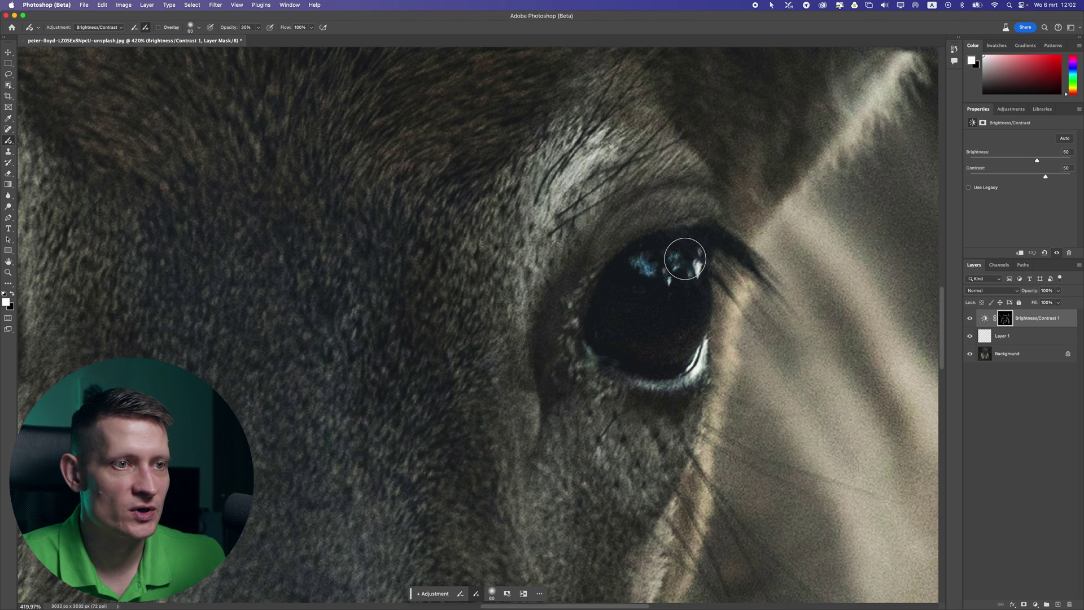
pyautogui.scroll(-4, 644, 311)
pyautogui.scroll(-4, 659, 330)
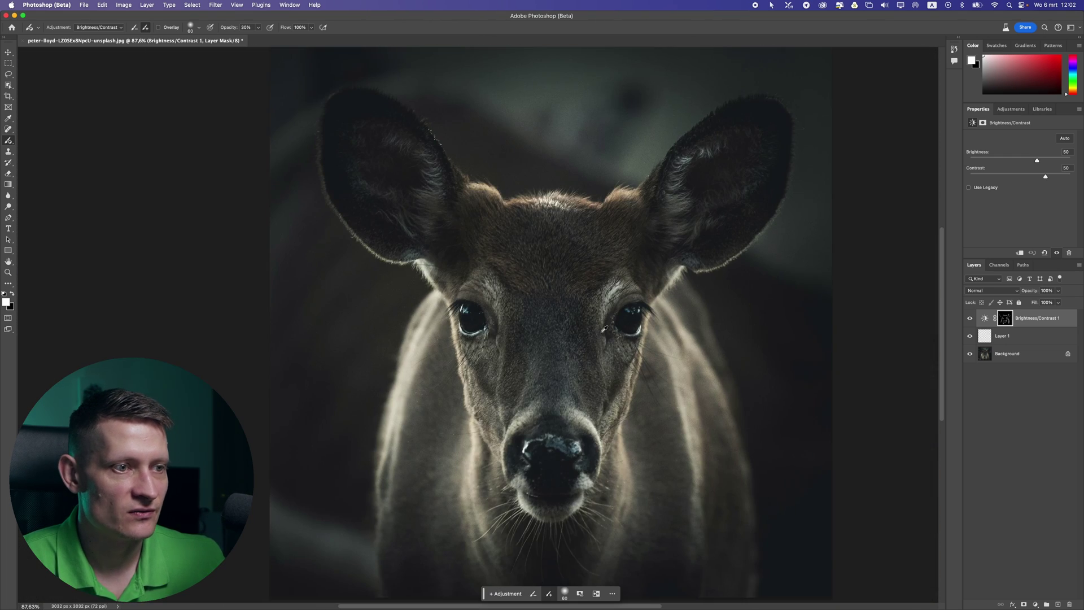
# Step: Brush the adjustment over the deer's nose and mouth with a 125 px brush
pyautogui.scroll(-2, 551, 435)
pyautogui.press(']')
pyautogui.press(']')
pyautogui.press(']')
pyautogui.press(']')
pyautogui.press(']')
pyautogui.press(']')
pyautogui.press(']')
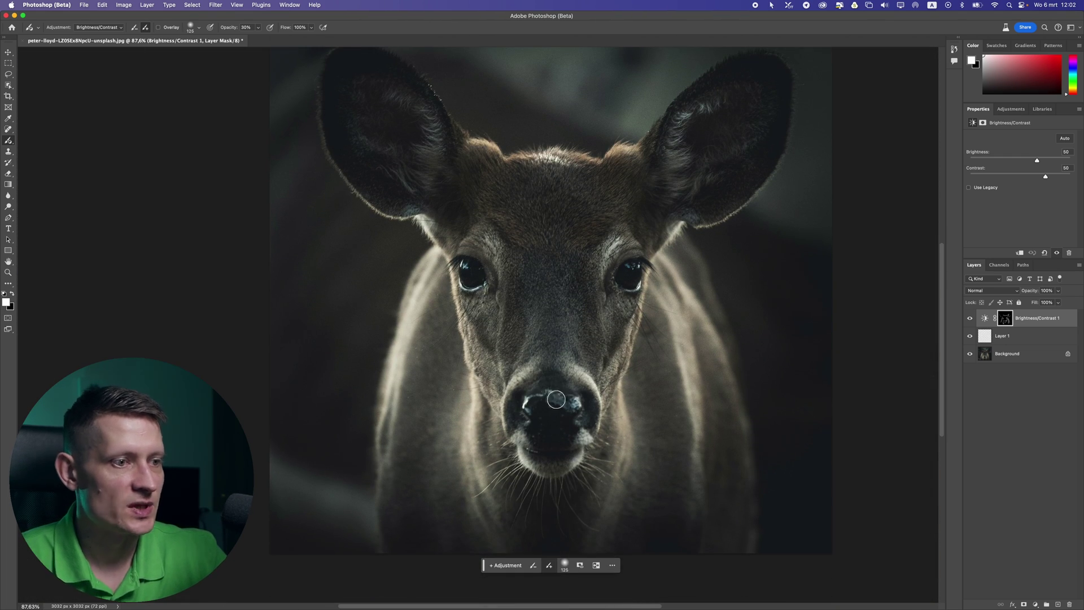
pyautogui.moveTo(546, 402)
pyautogui.mouseDown()
pyautogui.moveTo(592, 415)
pyautogui.moveTo(578, 458)
pyautogui.moveTo(528, 469)
pyautogui.mouseUp()
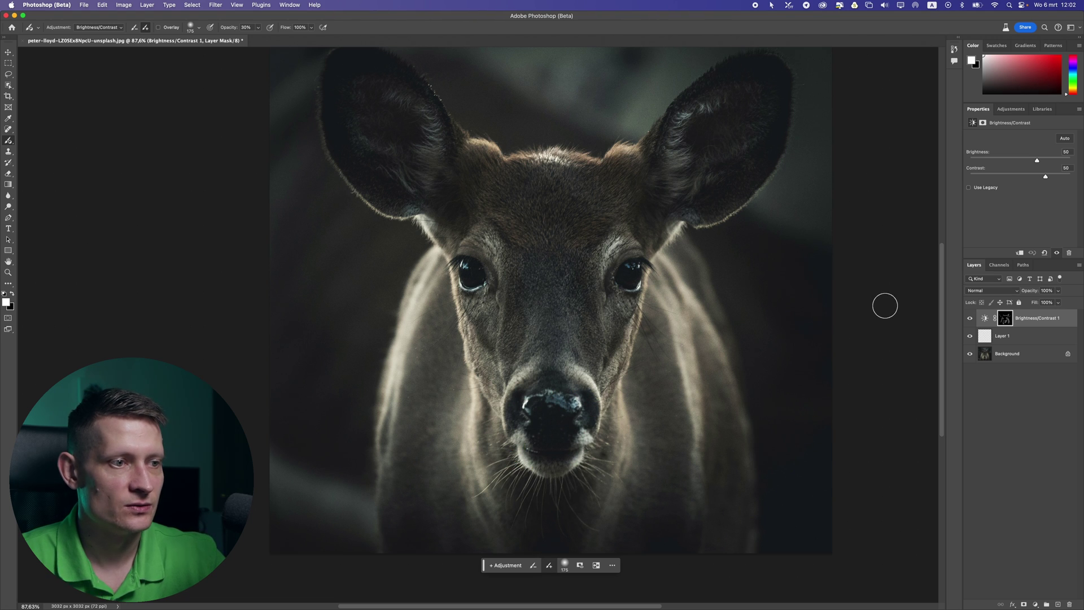
# Step: Compare the photo with the Brightness/Contrast 1 layer hidden and shown
pyautogui.click(971, 319)
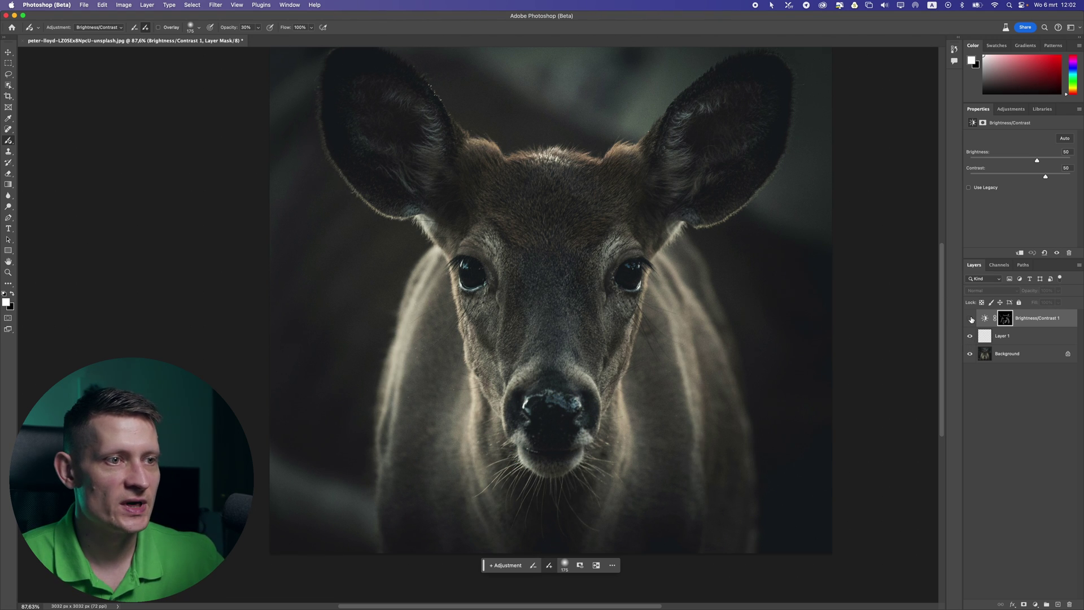
pyautogui.click(971, 319)
pyautogui.scroll(-5, 603, 331)
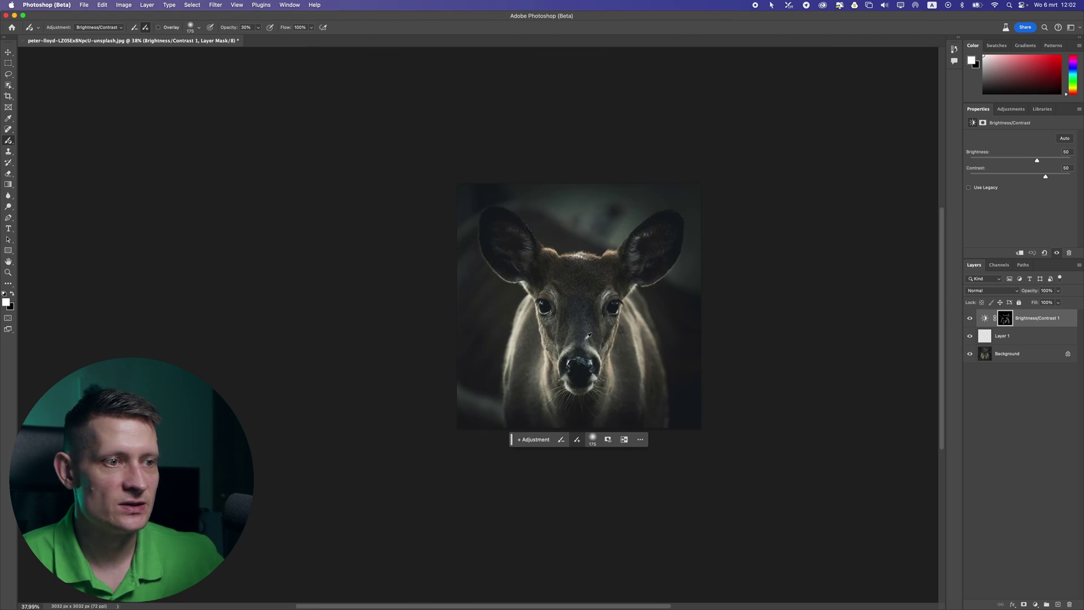
pyautogui.scroll(3, 590, 337)
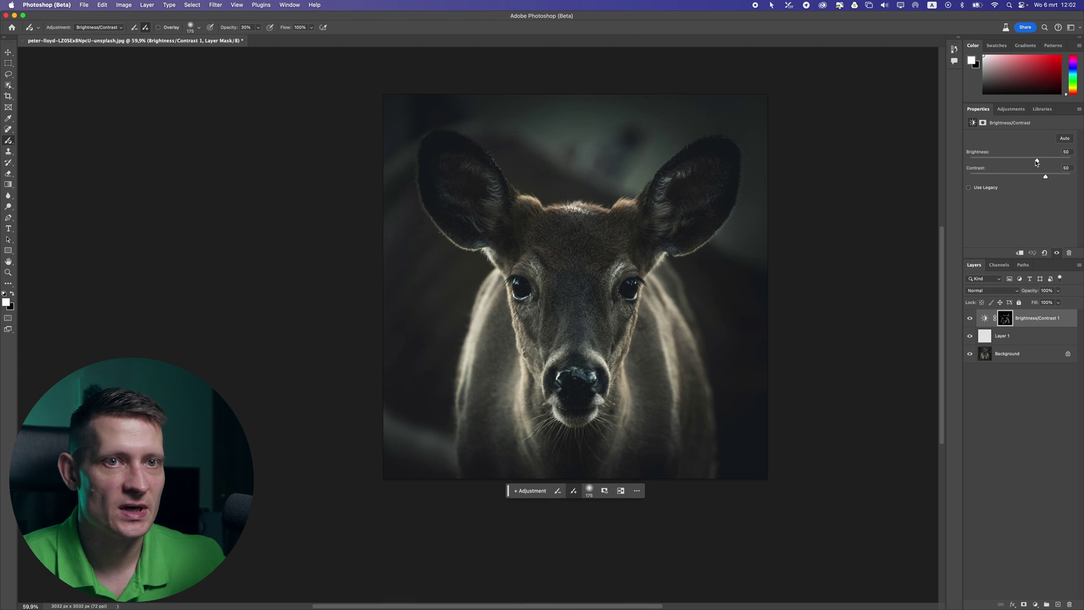
# Step: Try the Brightness/Contrast 1 adjustment at brightness 131 and at 121, undoing each change
pyautogui.moveTo(1043, 162); pyautogui.dragTo(1065, 164)
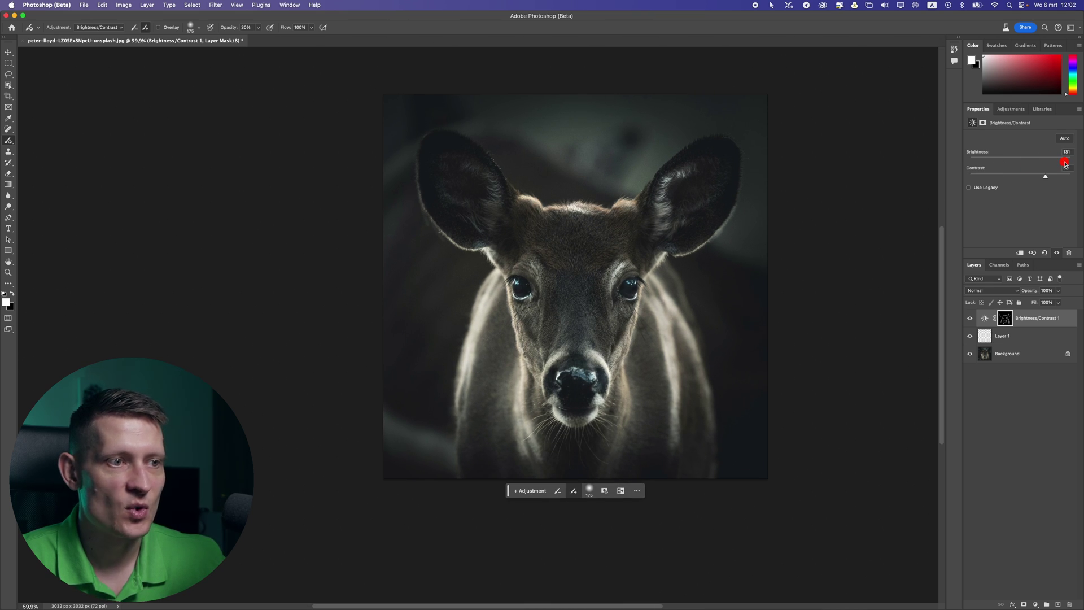
pyautogui.press('super+z')
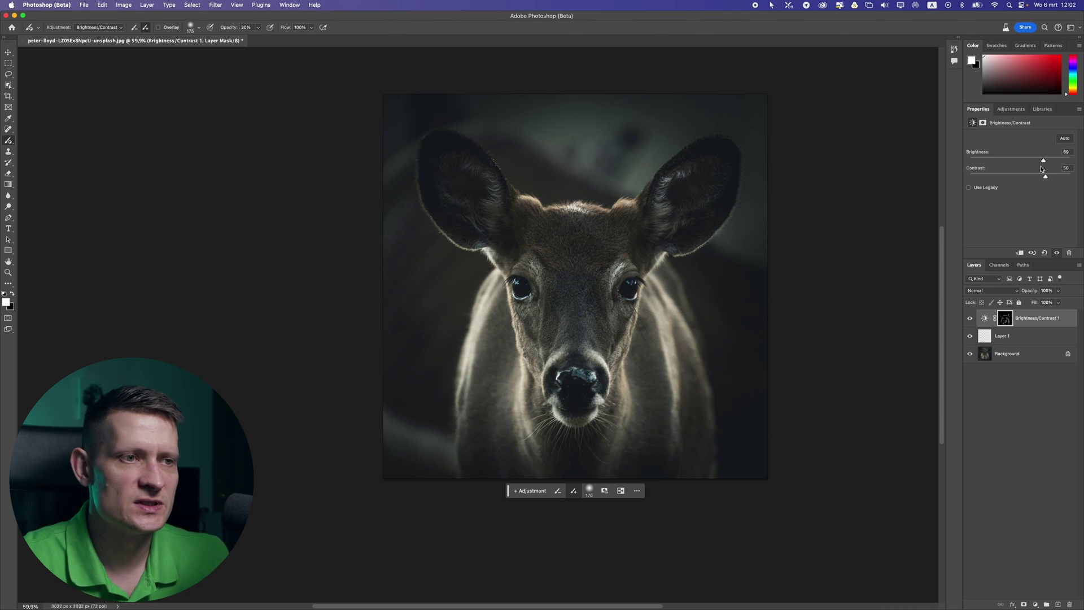
pyautogui.moveTo(1043, 161); pyautogui.dragTo(1060, 162)
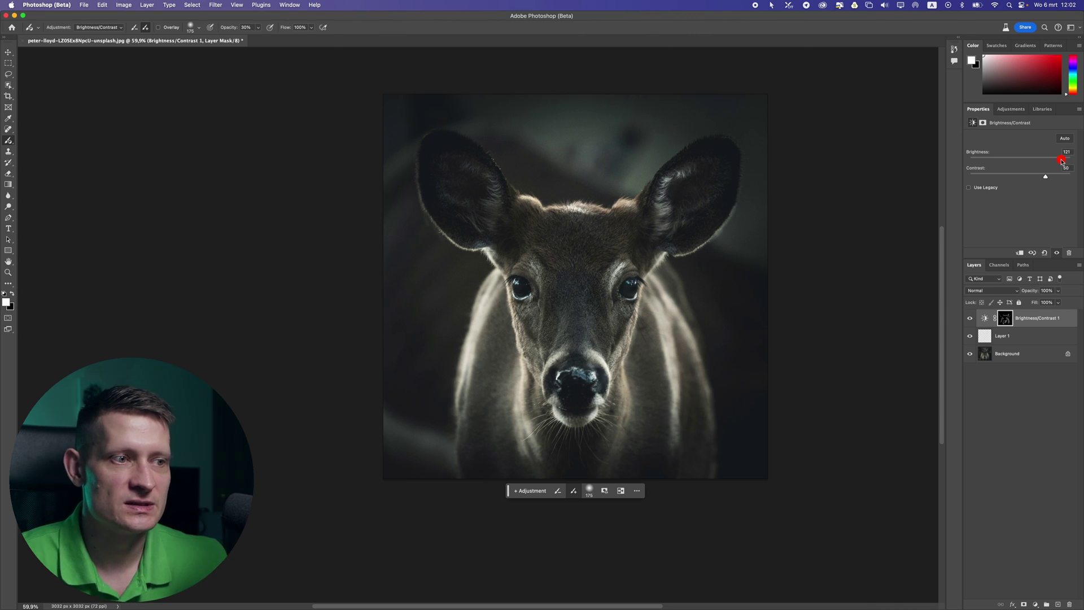
pyautogui.scroll(-3, 595, 348)
pyautogui.scroll(3, 596, 348)
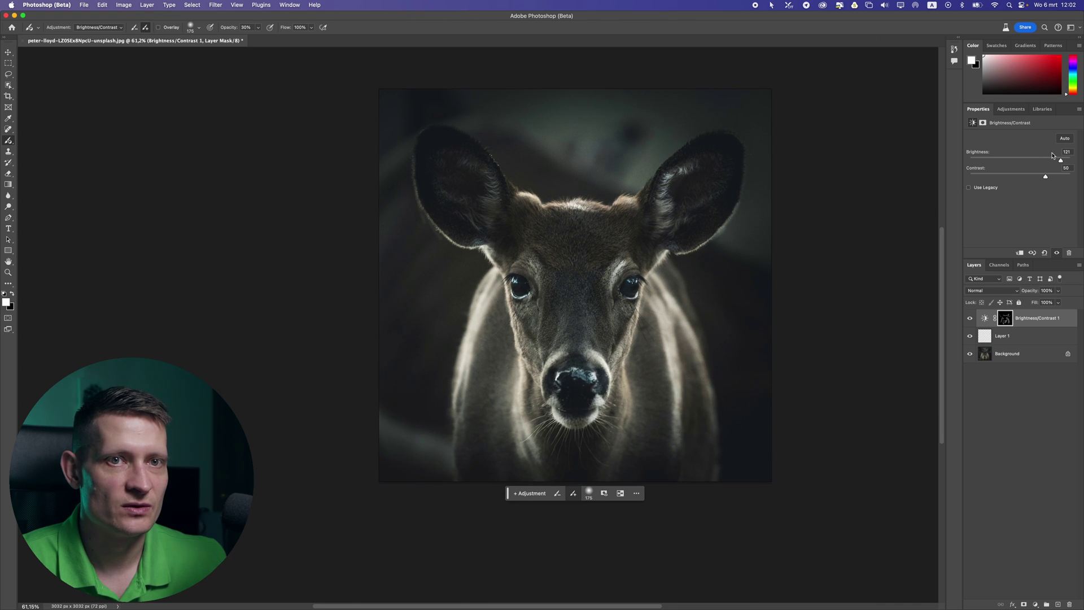
pyautogui.press('super+z')
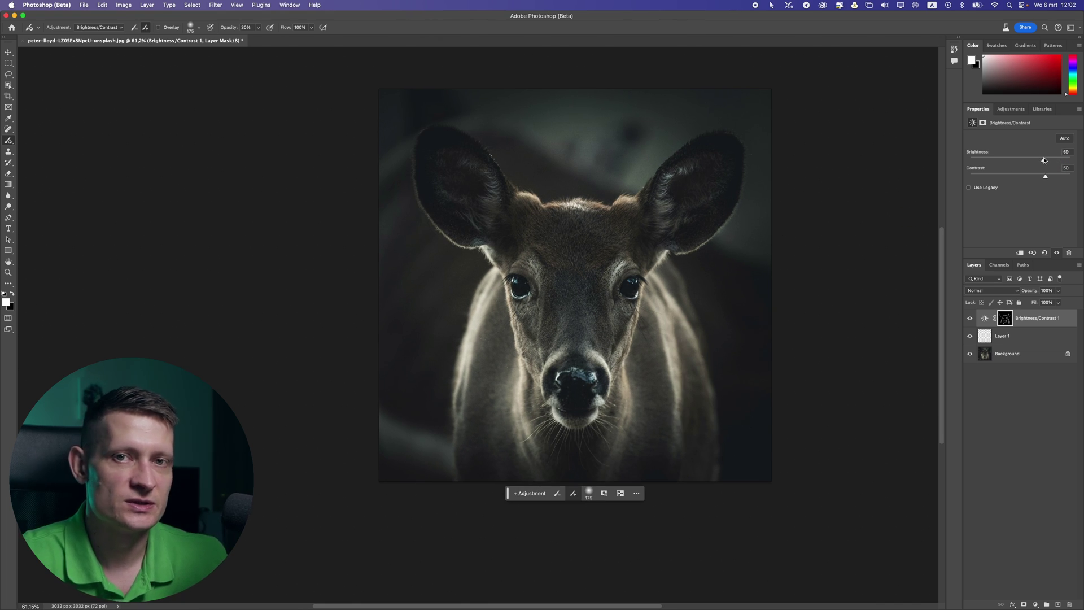
# Step: Set the Brightness/Contrast 1 layer's brightness to 63 and select its adjustment thumbnail
pyautogui.moveTo(1047, 160)
pyautogui.mouseDown()
pyautogui.moveTo(1012, 175)
pyautogui.moveTo(1046, 176)
pyautogui.mouseUp()
pyautogui.click(985, 318)
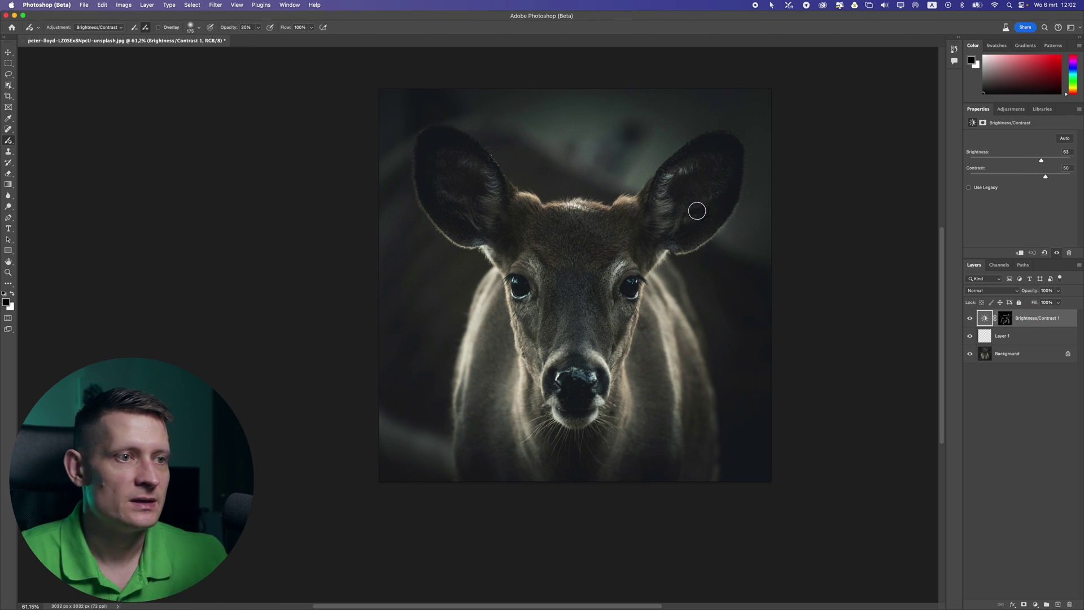
# Step: Add a new layer and, with the overlay on, brush a Brightness/Contrast adjustment over the background around the deer at 600 px
pyautogui.click(1058, 604)
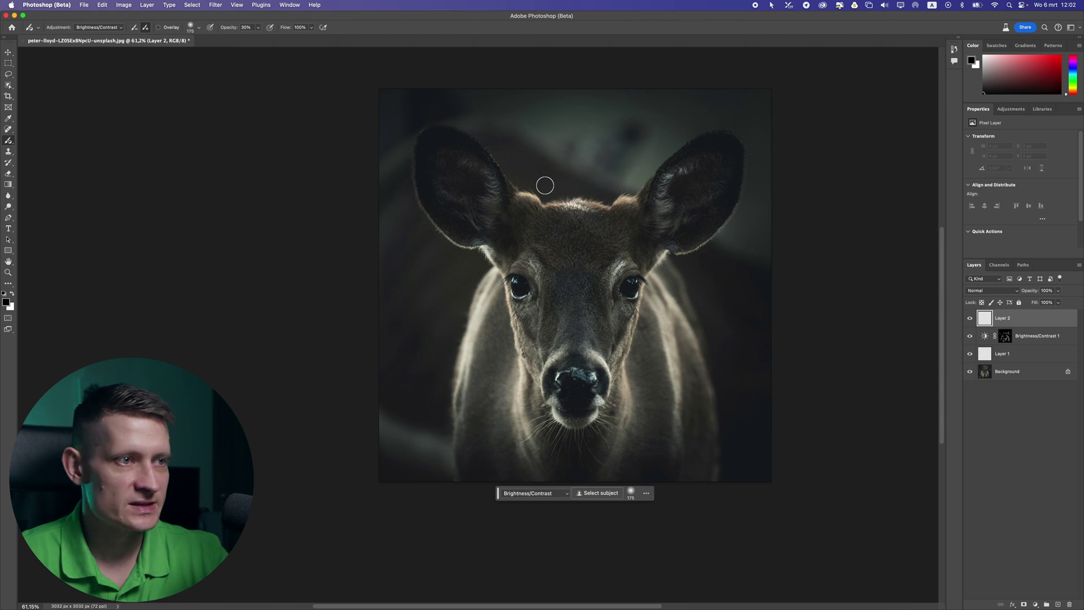
pyautogui.press(']')
pyautogui.press(']')
pyautogui.press(']')
pyautogui.press(']')
pyautogui.press(']')
pyautogui.press(']')
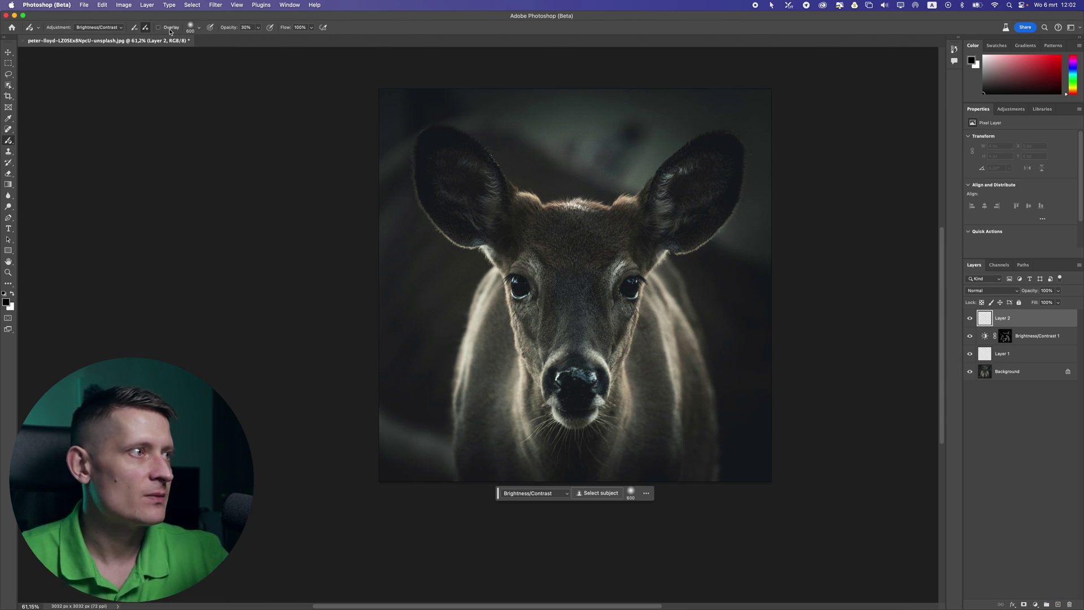
pyautogui.moveTo(504, 121)
pyautogui.mouseDown()
pyautogui.moveTo(617, 123)
pyautogui.moveTo(627, 115)
pyautogui.moveTo(532, 117)
pyautogui.moveTo(655, 105)
pyautogui.mouseUp()
pyautogui.moveTo(601, 161)
pyautogui.mouseDown()
pyautogui.moveTo(693, 91)
pyautogui.moveTo(641, 106)
pyautogui.moveTo(736, 83)
pyautogui.moveTo(780, 109)
pyautogui.moveTo(786, 194)
pyautogui.moveTo(785, 126)
pyautogui.moveTo(763, 254)
pyautogui.moveTo(724, 294)
pyautogui.moveTo(735, 293)
pyautogui.moveTo(758, 424)
pyautogui.mouseUp()
pyautogui.moveTo(768, 486)
pyautogui.mouseDown()
pyautogui.moveTo(770, 499)
pyautogui.moveTo(766, 402)
pyautogui.mouseUp()
pyautogui.moveTo(375, 358)
pyautogui.mouseDown()
pyautogui.moveTo(408, 307)
pyautogui.moveTo(400, 472)
pyautogui.moveTo(428, 277)
pyautogui.moveTo(414, 461)
pyautogui.moveTo(429, 245)
pyautogui.moveTo(430, 311)
pyautogui.moveTo(442, 287)
pyautogui.moveTo(417, 321)
pyautogui.moveTo(439, 291)
pyautogui.moveTo(388, 245)
pyautogui.moveTo(370, 182)
pyautogui.moveTo(382, 212)
pyautogui.moveTo(381, 118)
pyautogui.moveTo(477, 78)
pyautogui.moveTo(536, 86)
pyautogui.moveTo(459, 96)
pyautogui.moveTo(570, 152)
pyautogui.moveTo(647, 136)
pyautogui.mouseUp()
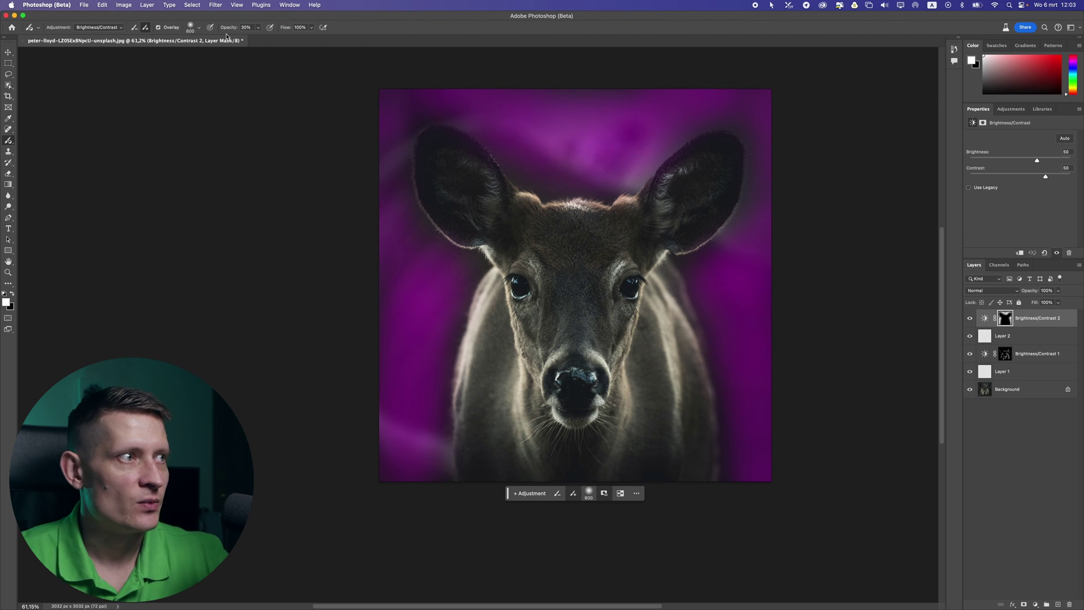
# Step: Turn off the mask overlay and set the background adjustment's brightness to -64
pyautogui.click(157, 27)
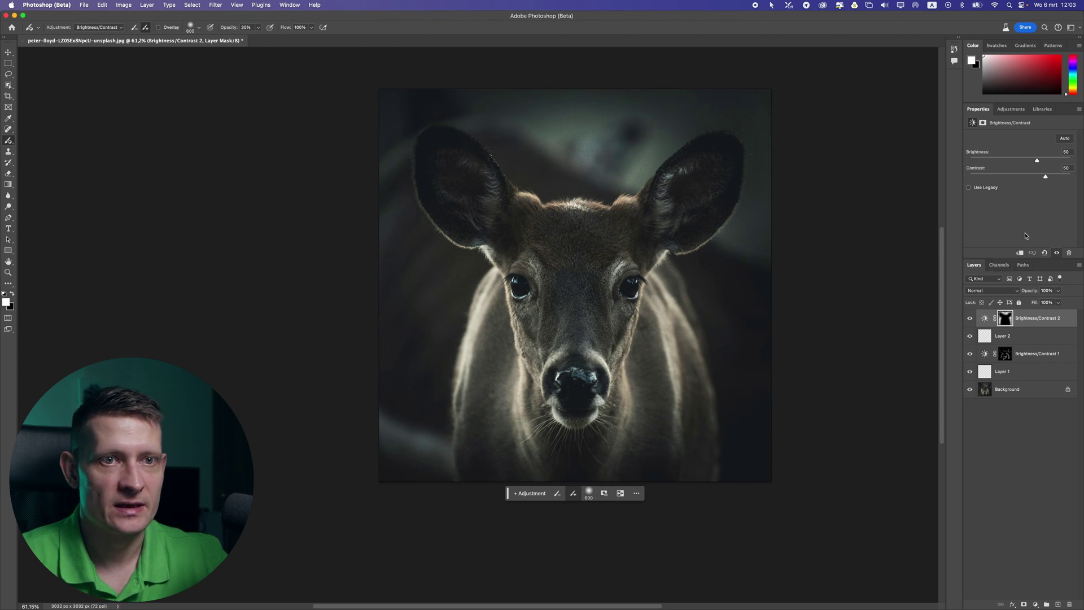
pyautogui.moveTo(1038, 161)
pyautogui.mouseDown()
pyautogui.moveTo(971, 161)
pyautogui.moveTo(1010, 162)
pyautogui.moveTo(999, 162)
pyautogui.mouseUp()
pyautogui.moveTo(581, 154)
pyautogui.mouseDown()
pyautogui.moveTo(626, 114)
pyautogui.moveTo(706, 99)
pyautogui.moveTo(738, 162)
pyautogui.mouseUp()
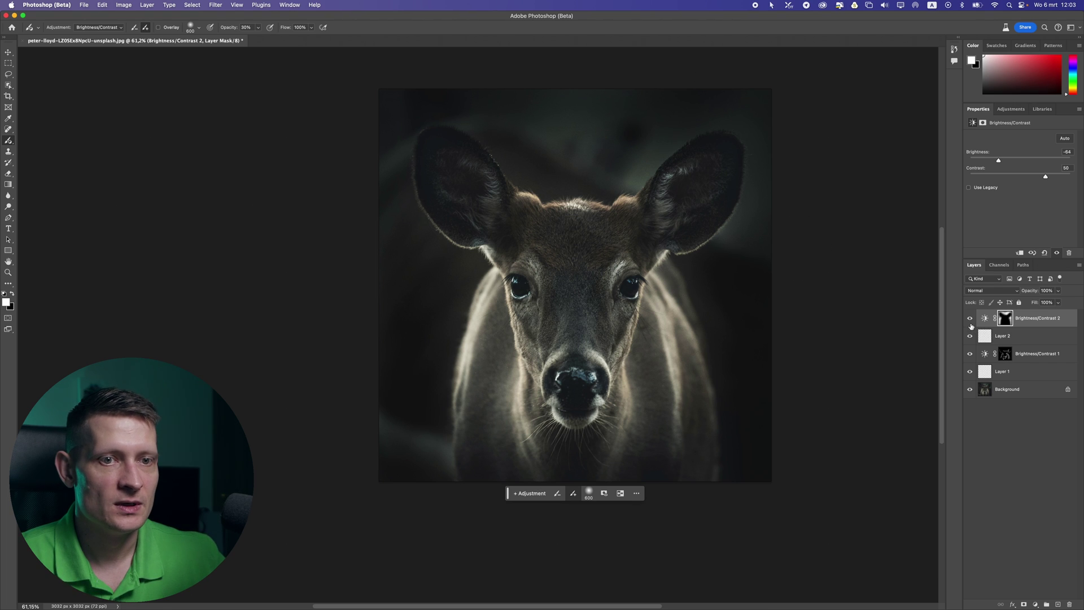
# Step: Group all four layers above the Background layer
pyautogui.keyDown('shift'); pyautogui.click(1029, 373); pyautogui.keyUp('shift')
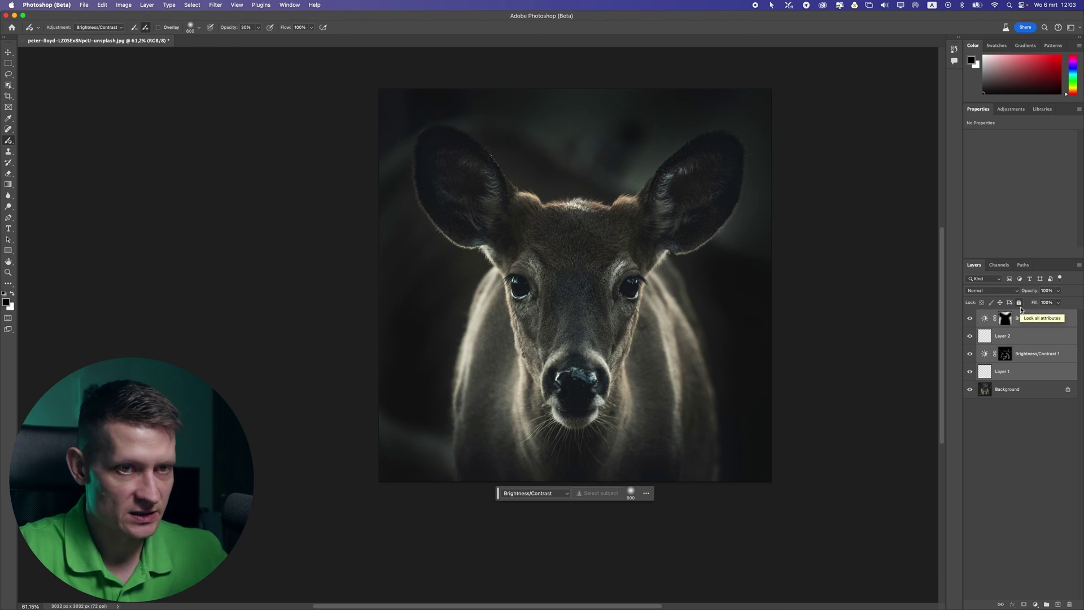
pyautogui.press('super+g')
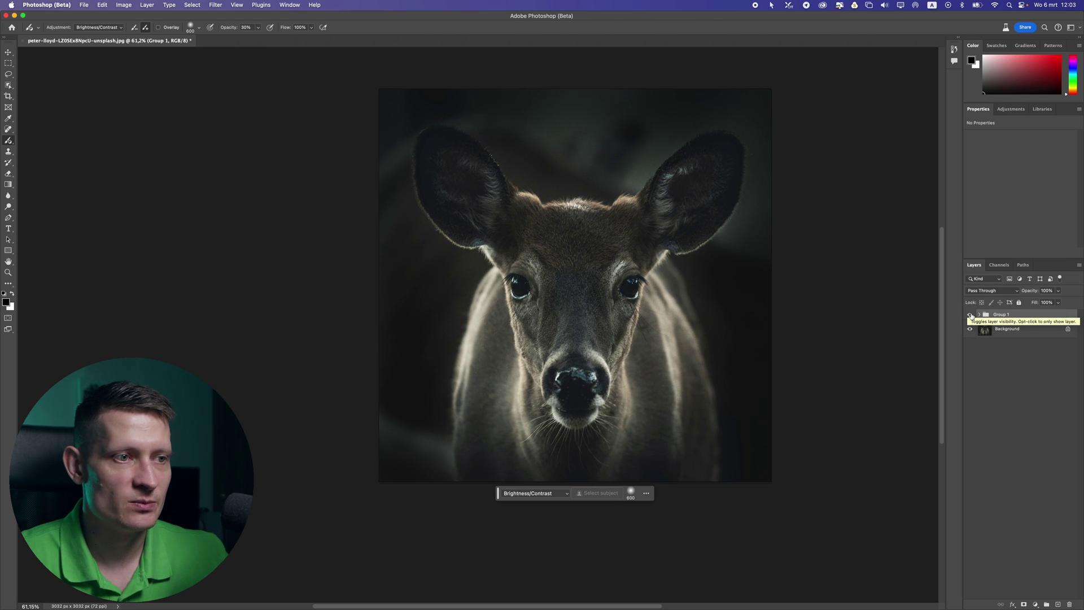
# Step: Compare the photo with the layer group hidden and shown, and examine the overall result at different zoom levels
pyautogui.click(971, 315)
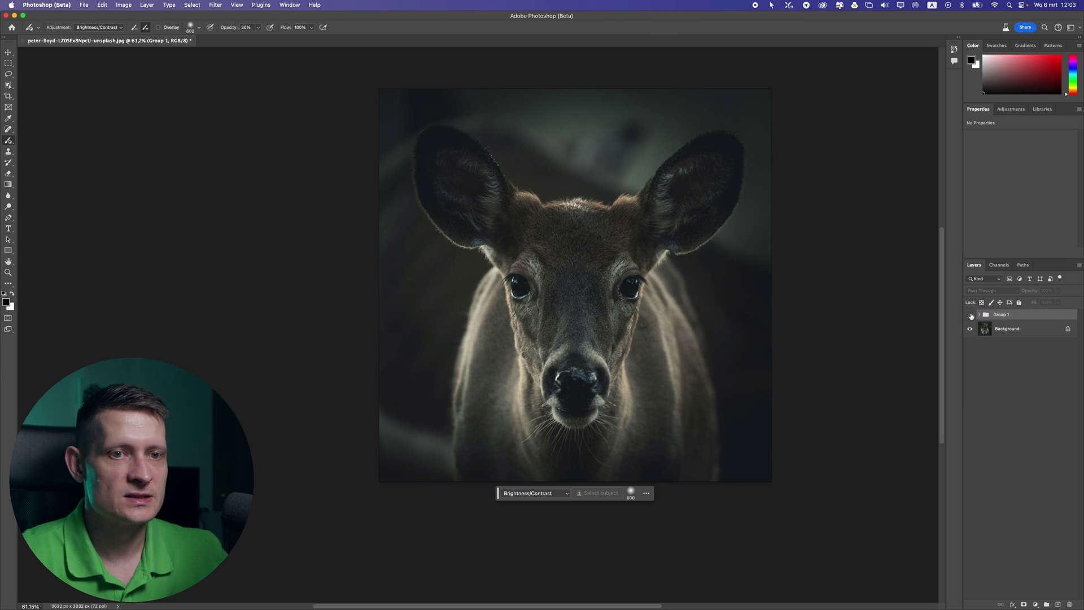
pyautogui.click(971, 315)
pyautogui.scroll(-5, 621, 339)
pyautogui.scroll(5, 621, 344)
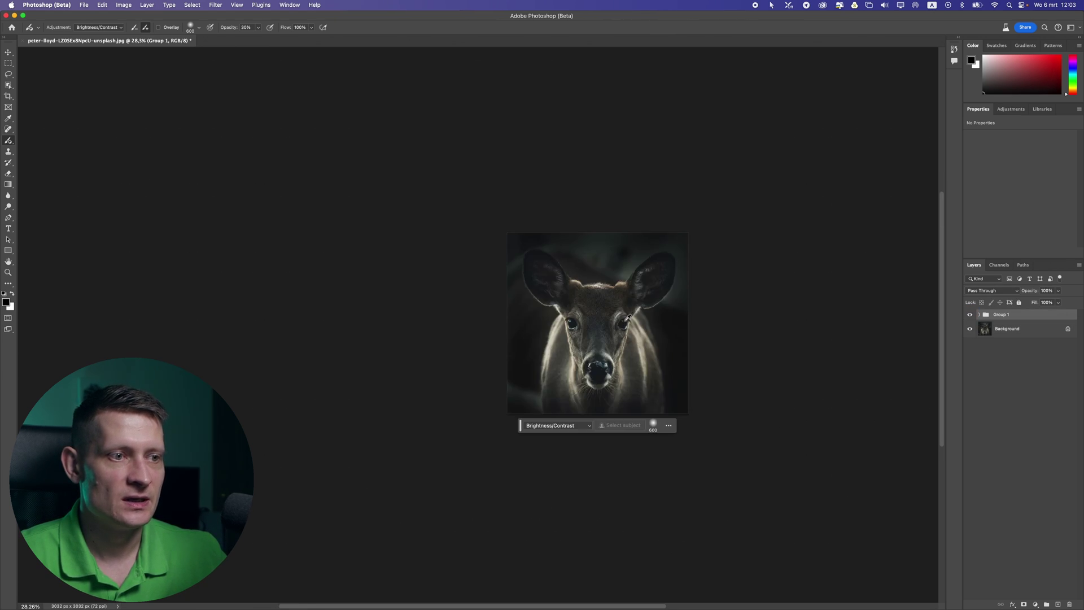
pyautogui.moveTo(623, 349); pyautogui.dragTo(671, 292)
pyautogui.scroll(-5, 671, 291)
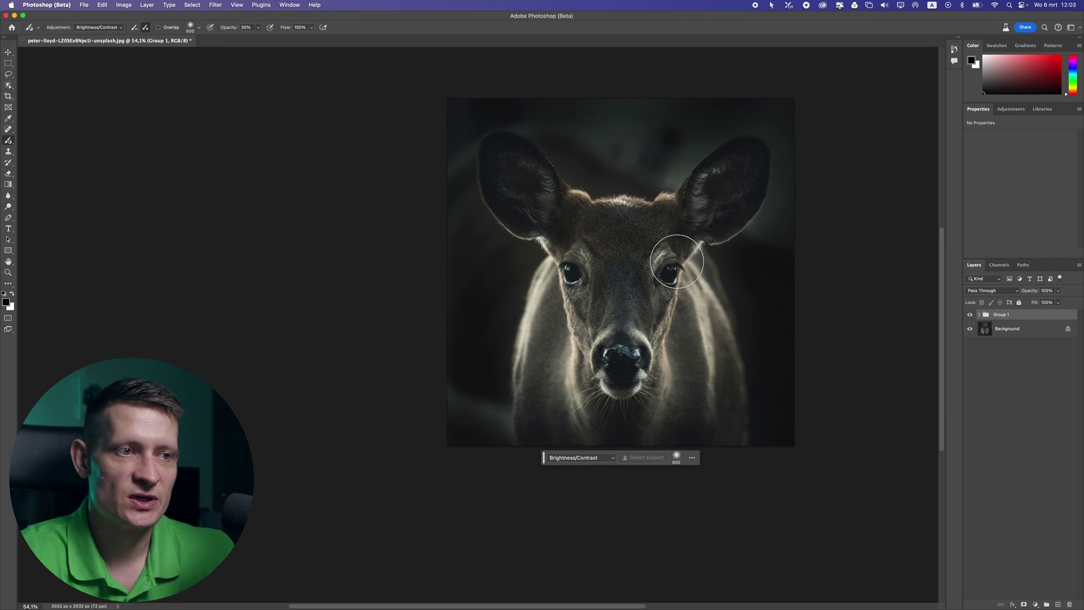
# Step: Expand the layer group, select the Brightness/Contrast 2 layer and activate the Adjustment Brush Tool
pyautogui.click(980, 315)
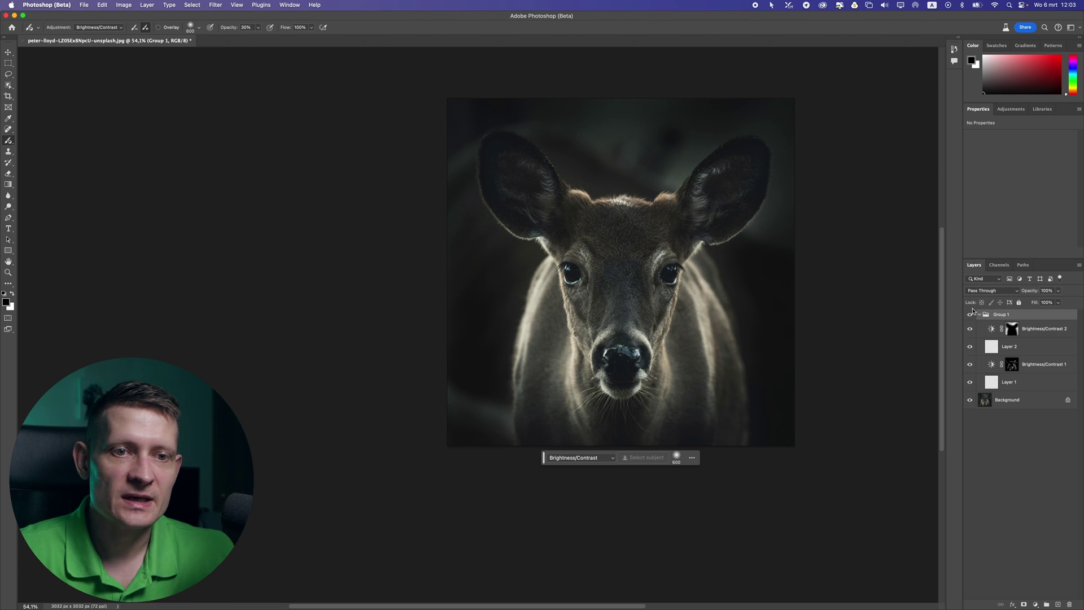
pyautogui.click(1053, 336)
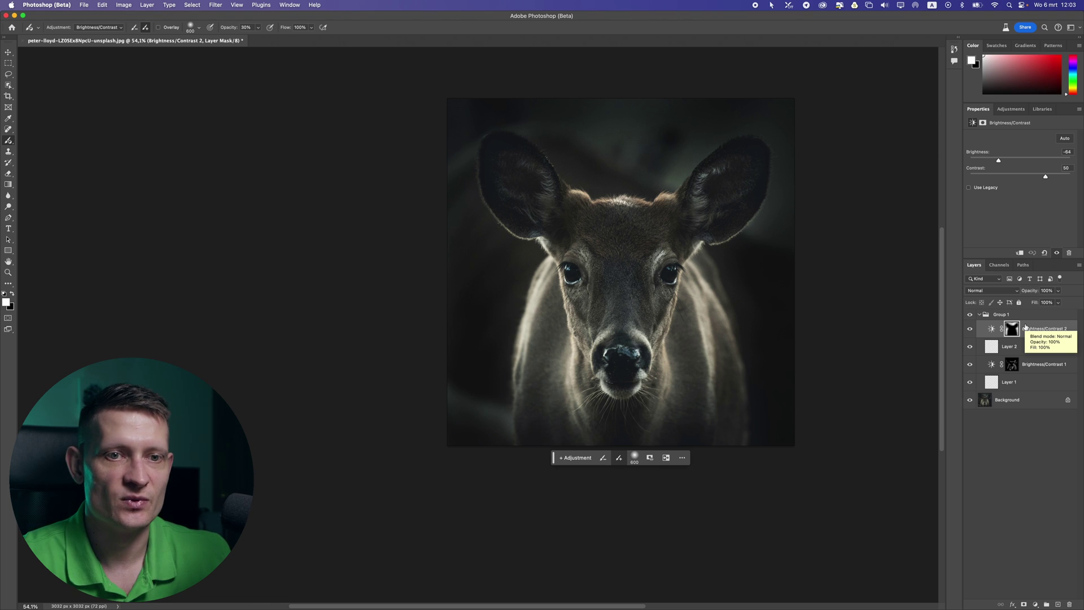
pyautogui.rightClick(7, 142)
pyautogui.click(102, 151)
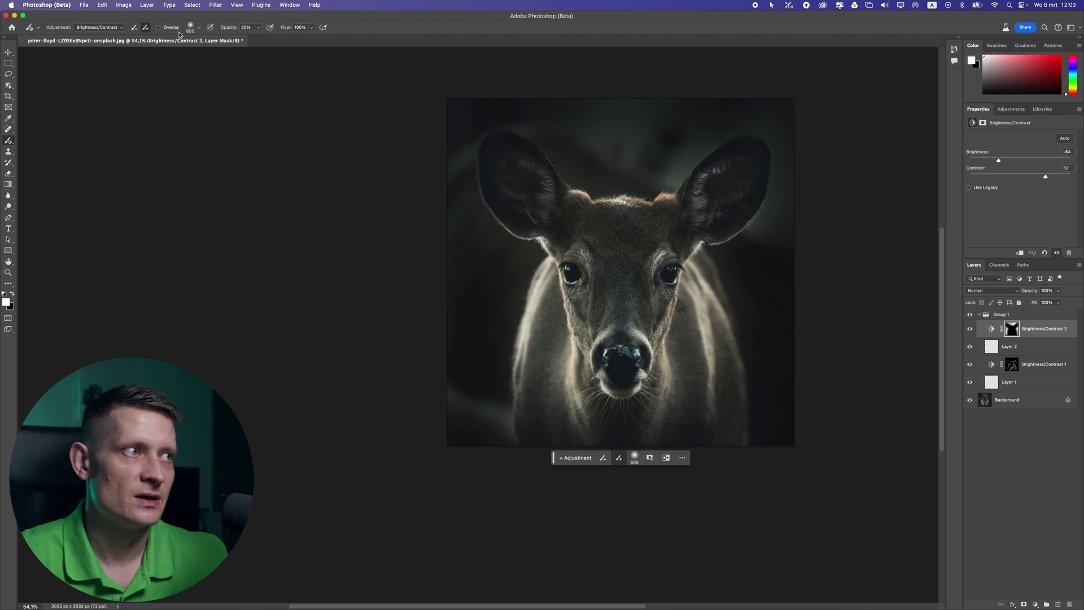
# Step: Set the Adjustment Brush's adjustment type to Photo Filter and reopen the list of adjustment types
pyautogui.click(98, 27)
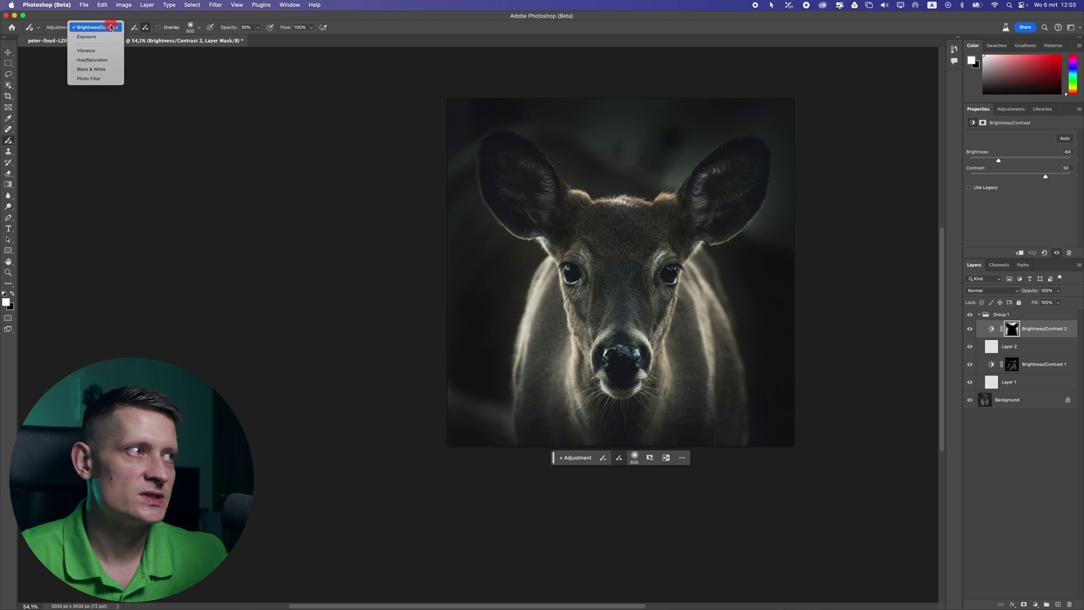
pyautogui.click(101, 78)
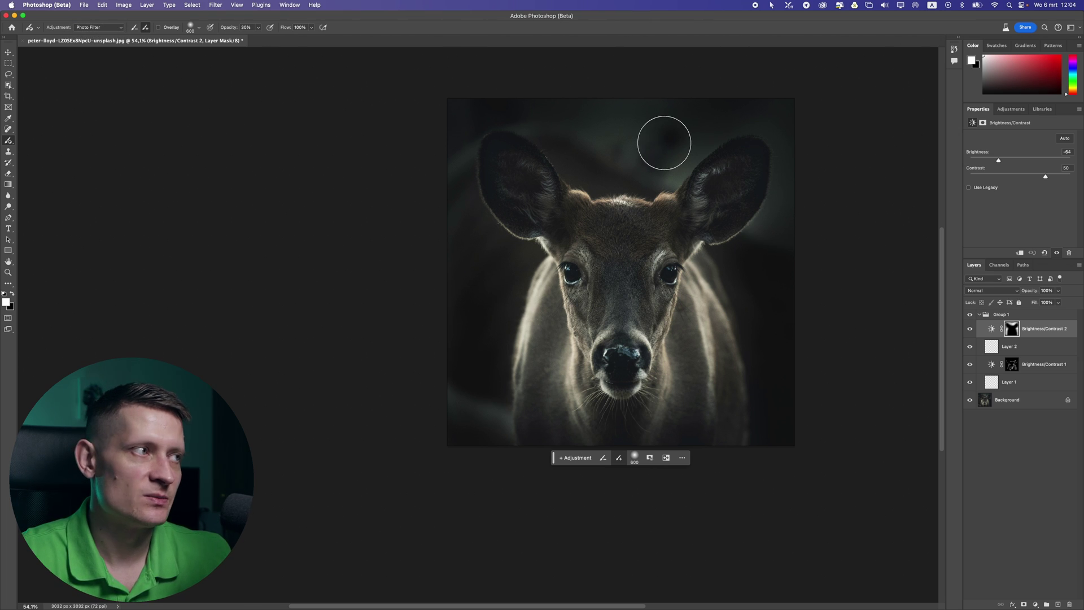
pyautogui.click(97, 27)
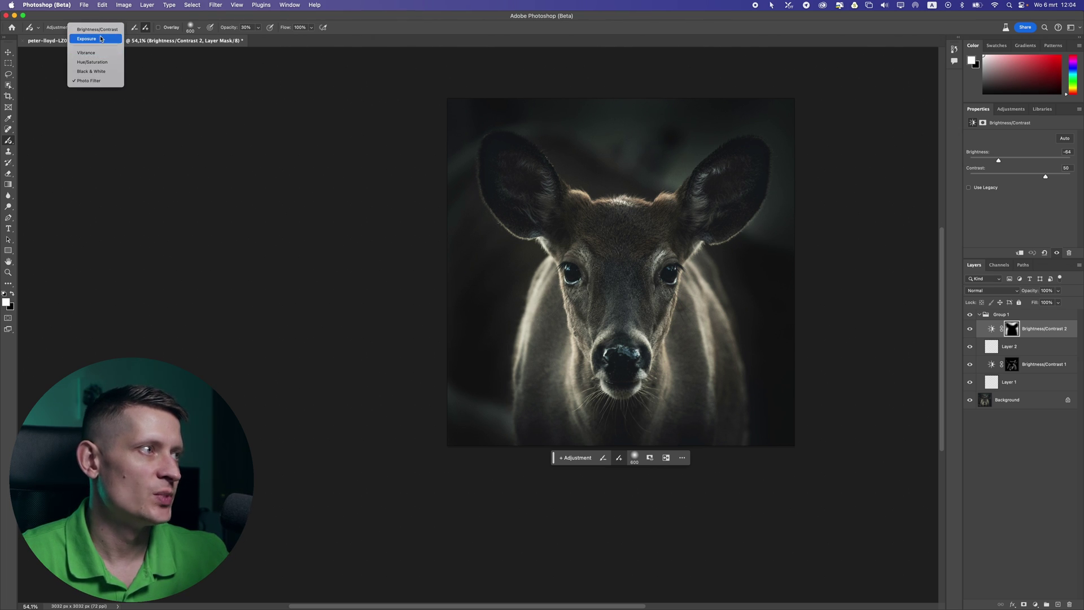